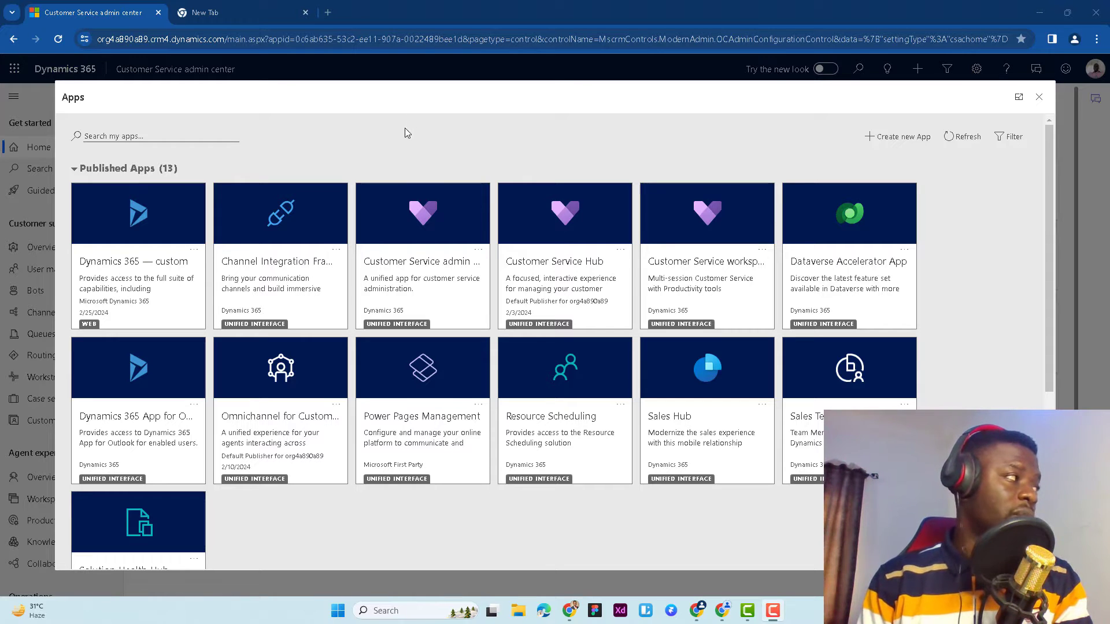
Open Microsoft Copilot Studio at web.powerva.microsoft.com in the empty browser tab
{"action": "left_click", "coordinate": [237, 10]}
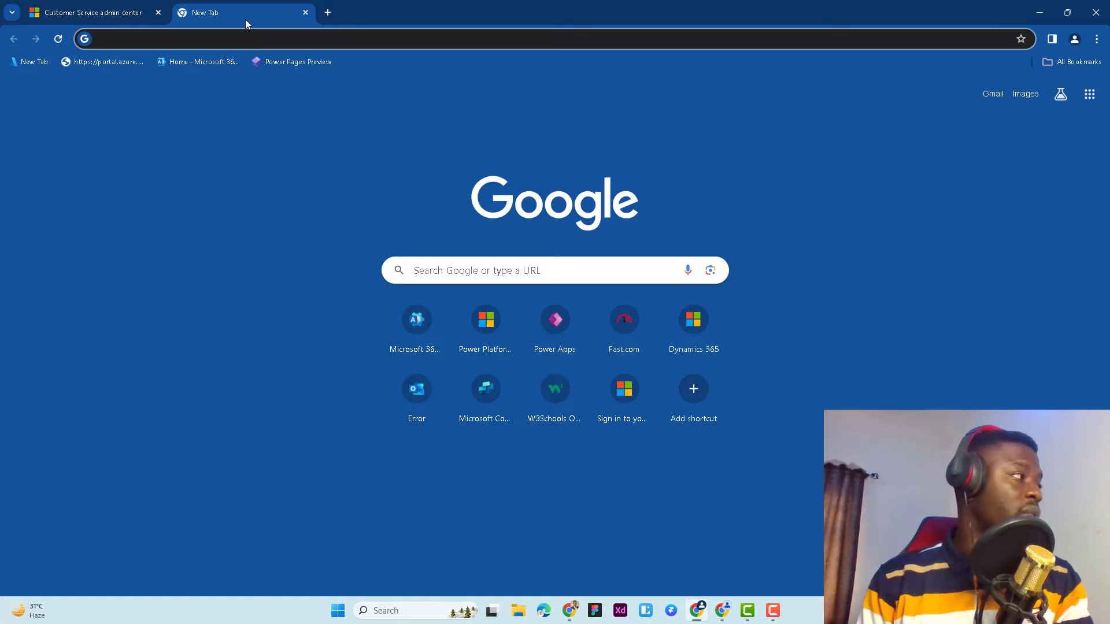
{"action": "left_click", "coordinate": [248, 41]}
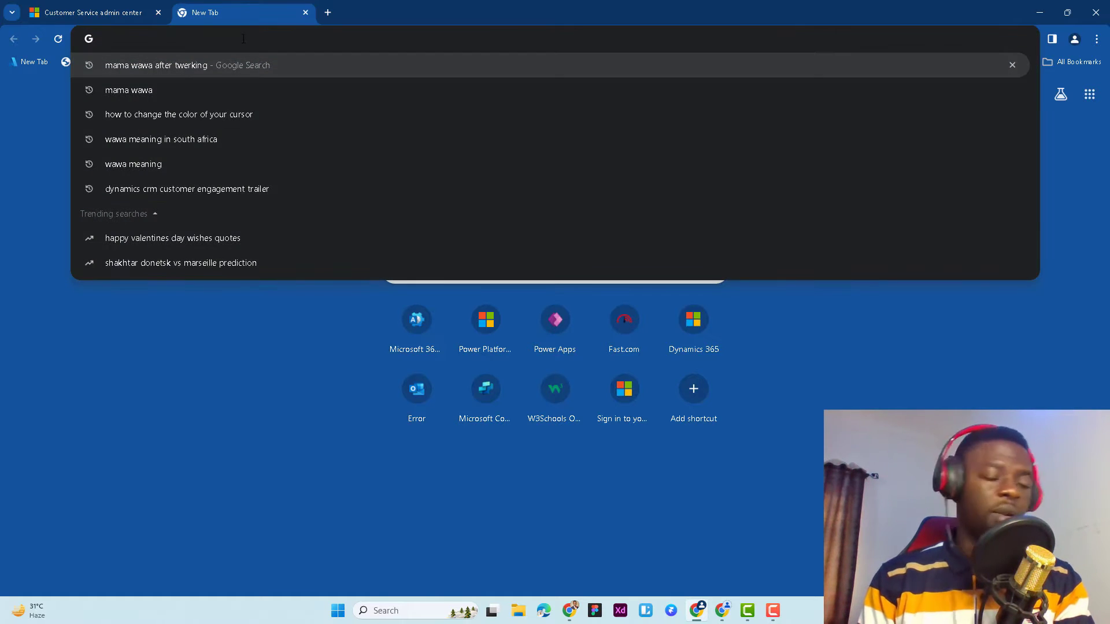
{"action": "type", "text": "web.powerva.microsoft.com"}
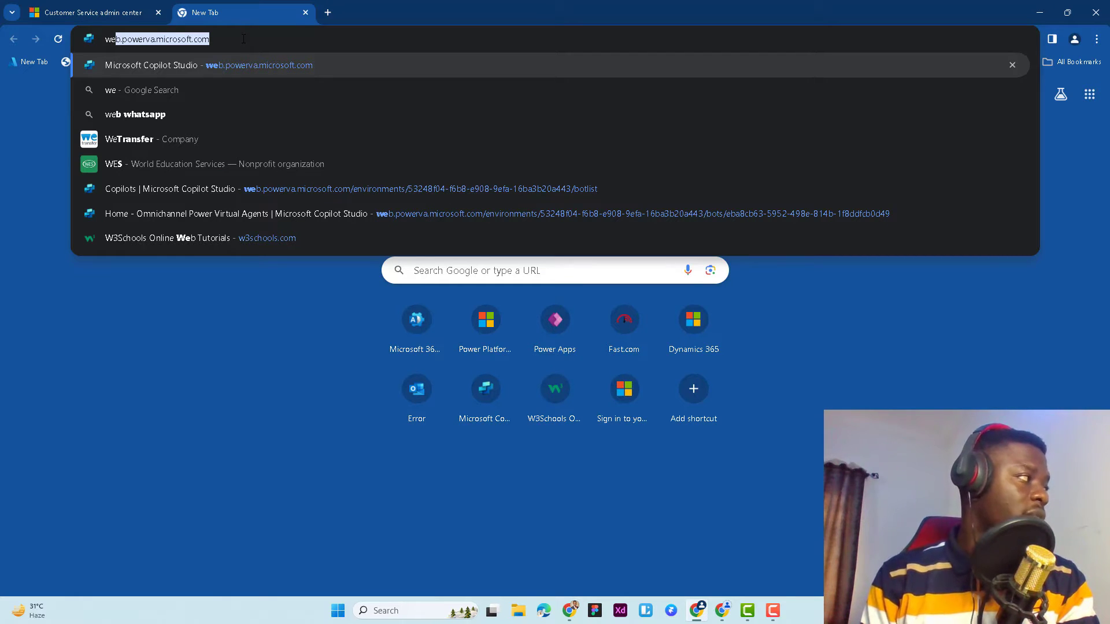
{"action": "key", "text": "Right"}
{"action": "key", "text": "Return"}
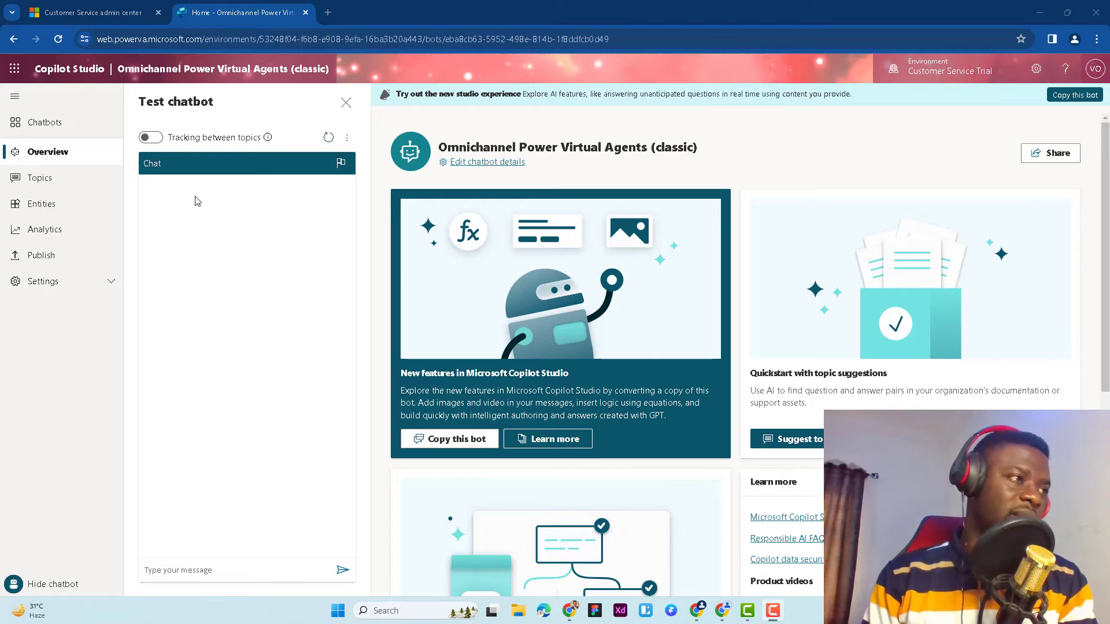
Check the available environments, then open the Omnichannel Power Virtual Agents (classic) bot from the list of copilots
{"action": "left_click", "coordinate": [930, 70]}
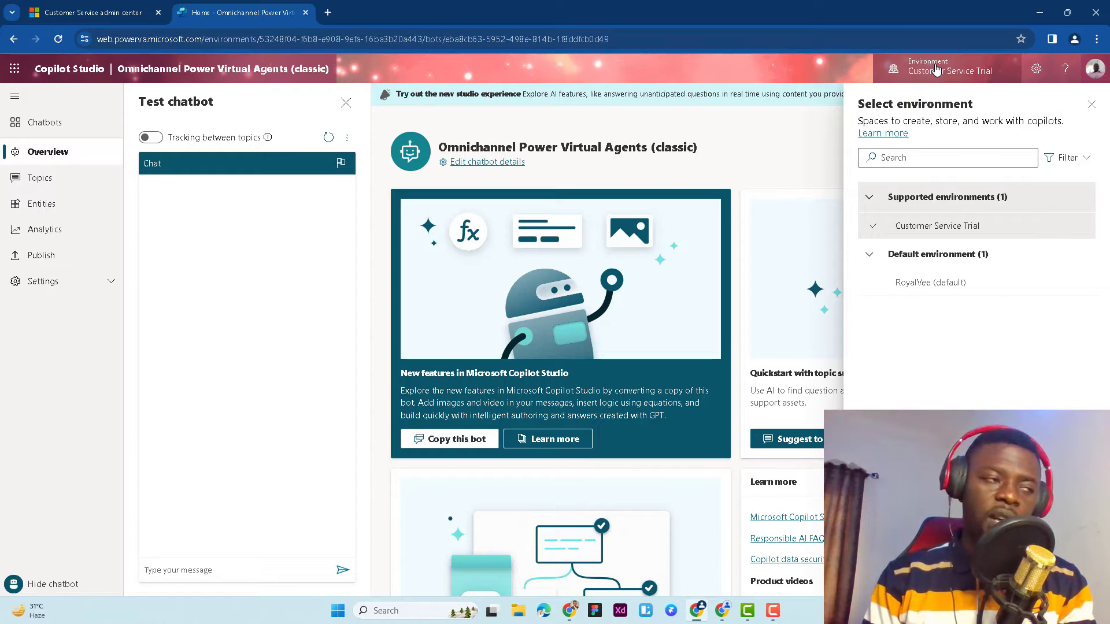
{"action": "left_click", "coordinate": [933, 75]}
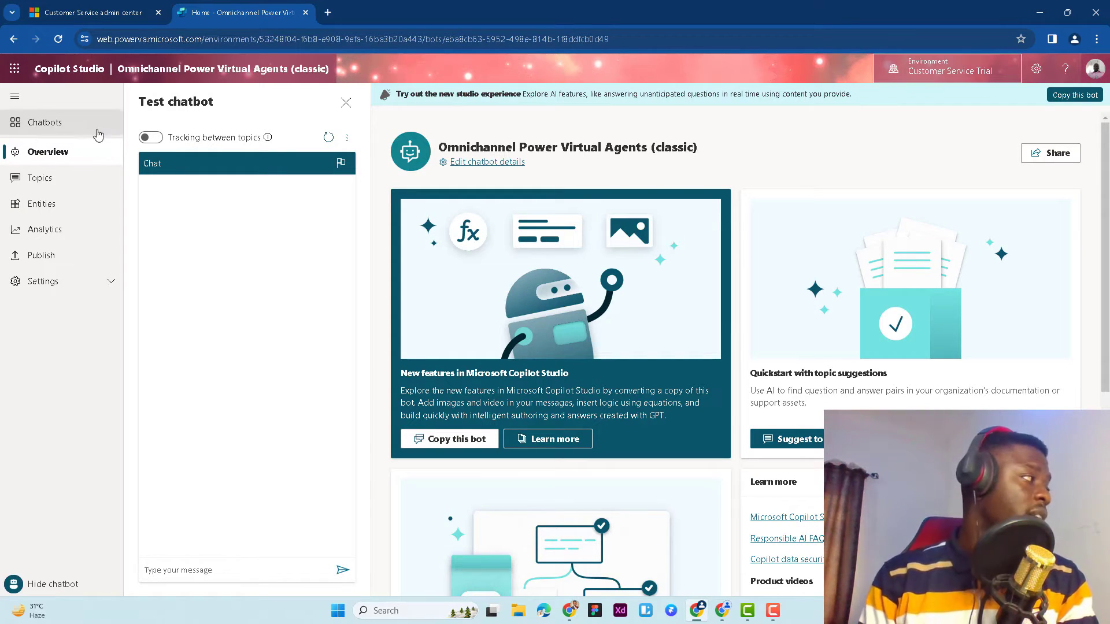
{"action": "left_click", "coordinate": [51, 123]}
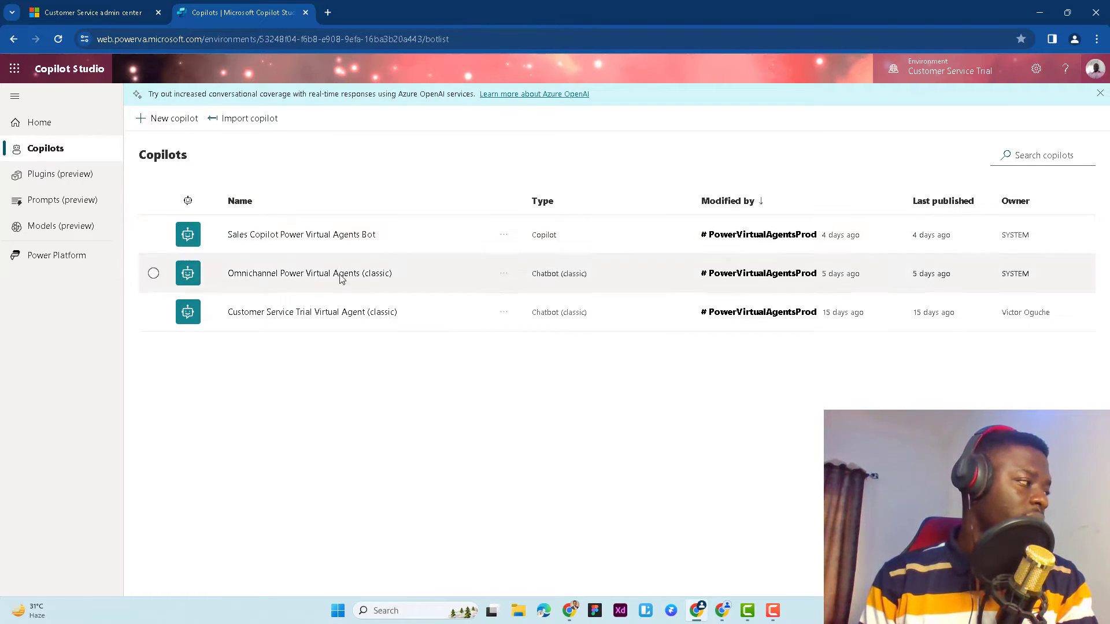
{"action": "left_click", "coordinate": [285, 274]}
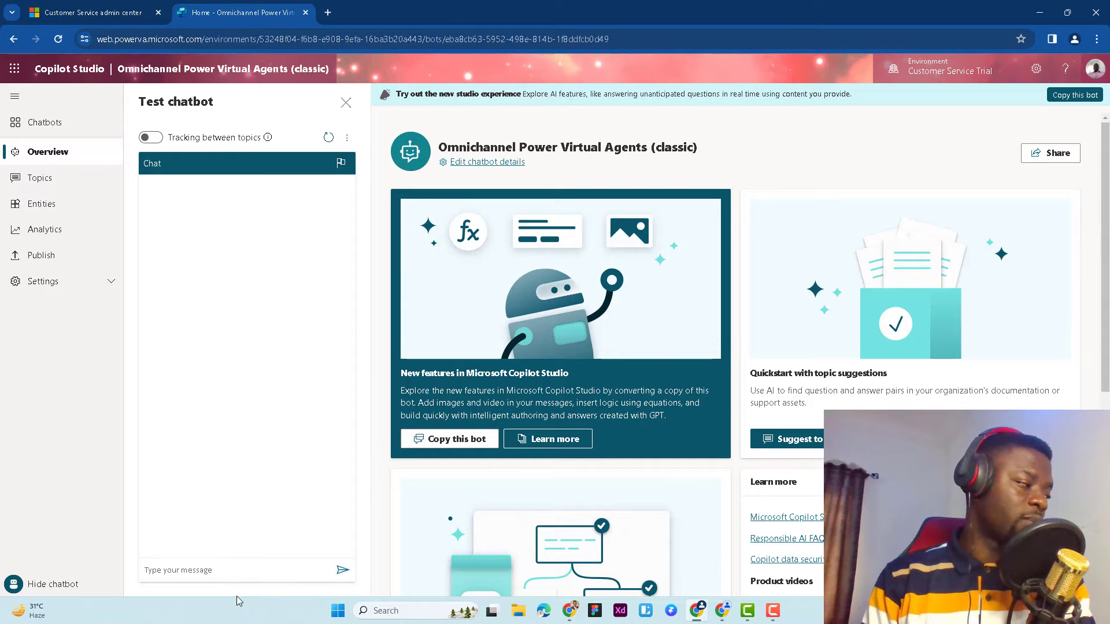
Start a conversation with the test chatbot by sending "hi"
{"action": "left_click", "coordinate": [217, 571]}
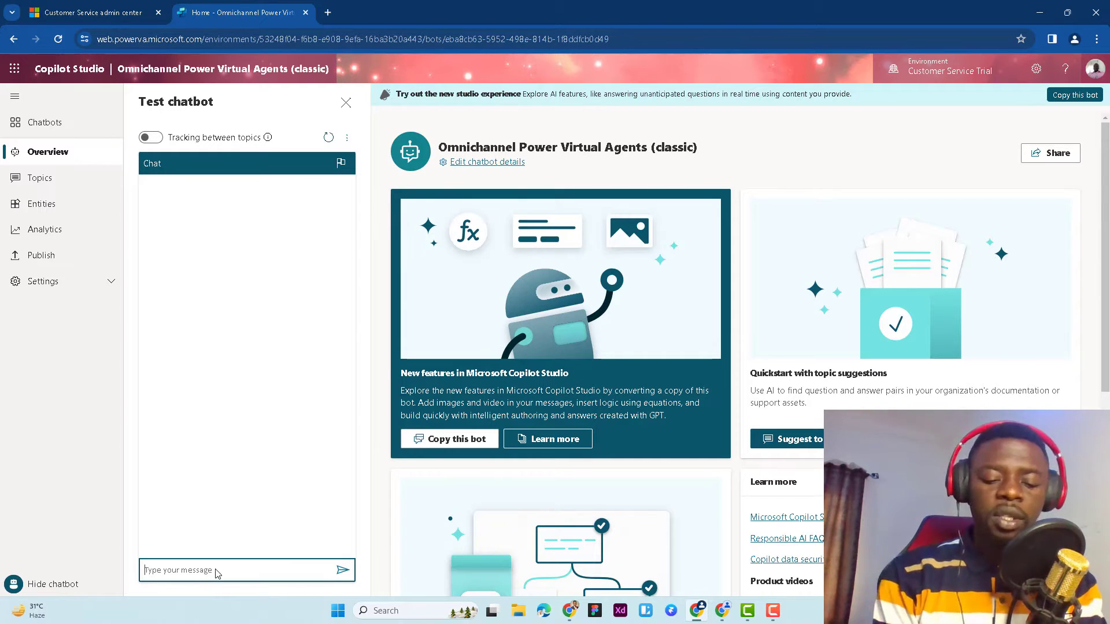
{"action": "type", "text": "hi"}
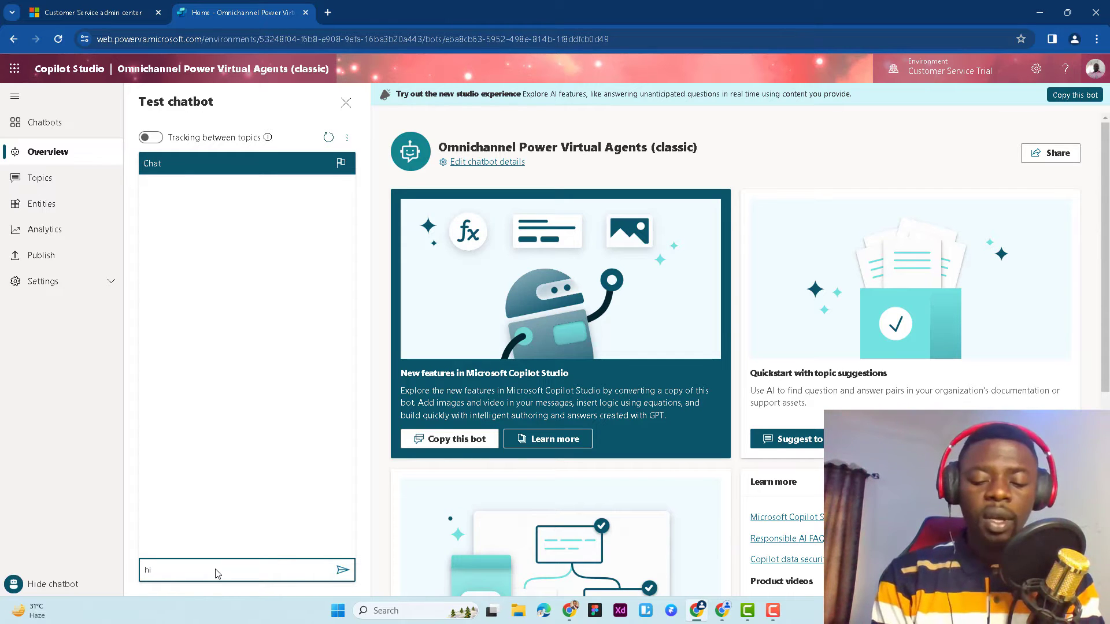
{"action": "key", "text": "Return"}
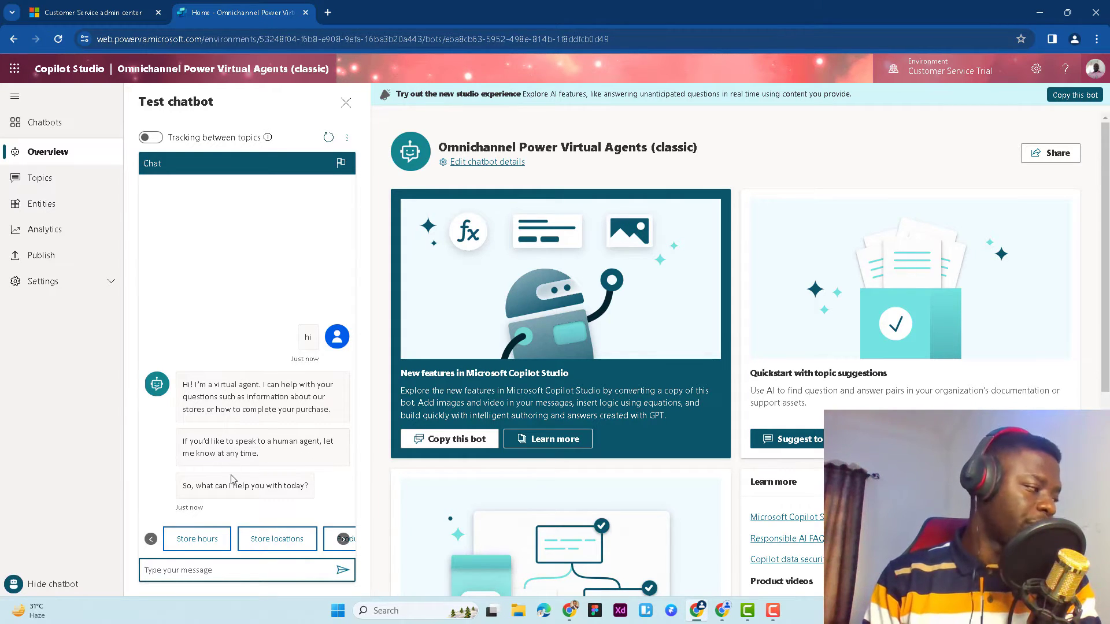
Look through the suggested replies, ask the test chatbot about Store locations and choose Seattle
{"action": "left_click", "coordinate": [343, 538]}
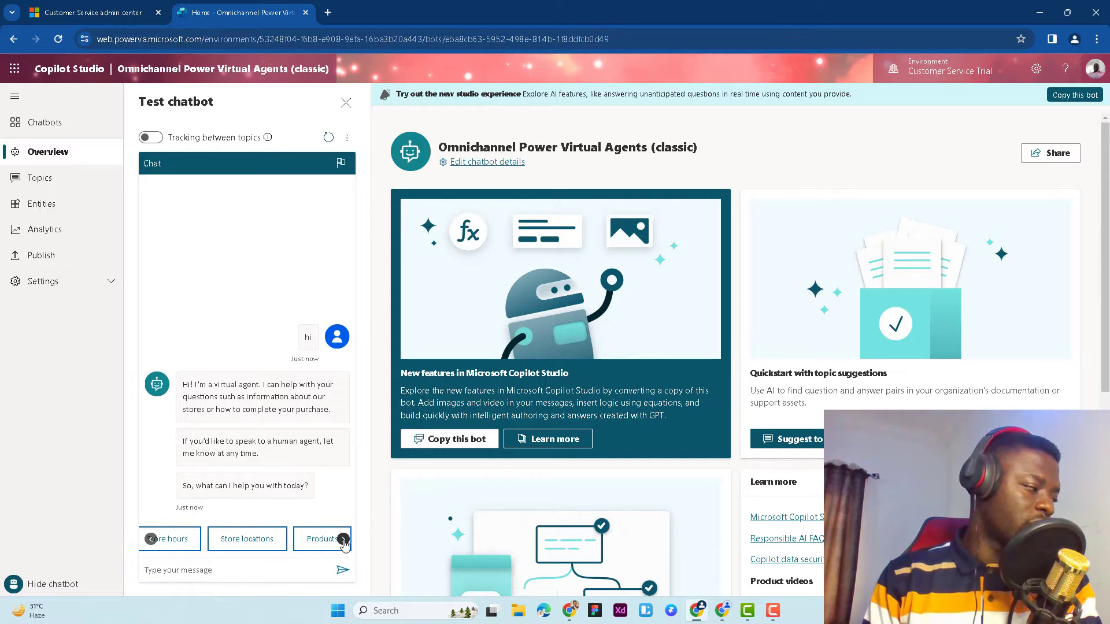
{"action": "left_click", "coordinate": [151, 538]}
{"action": "left_click", "coordinate": [187, 543]}
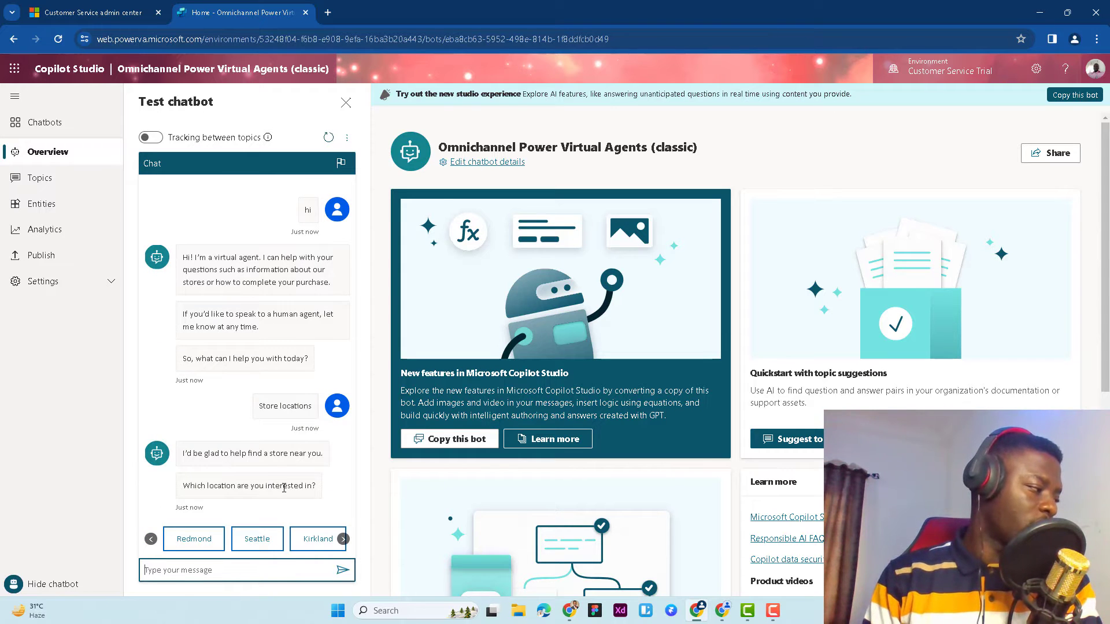
{"action": "left_click", "coordinate": [258, 539]}
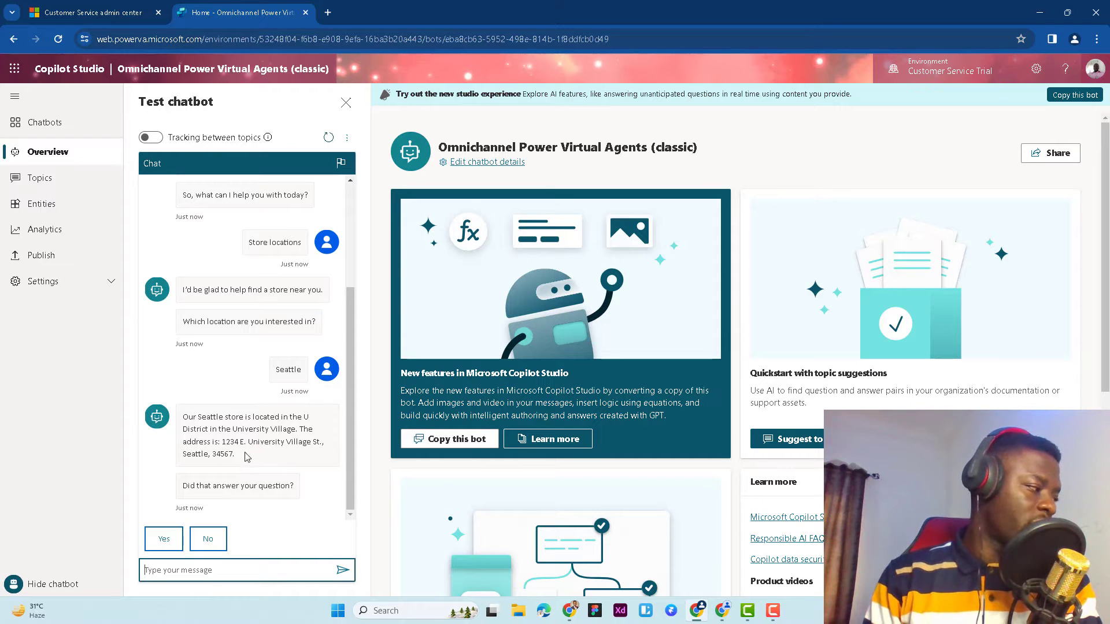
Highlight the store address reply, answer Yes to the follow-up question and rate the experience 5 stars
{"action": "left_click_drag", "start_coordinate": [237, 455], "coordinate": [300, 411]}
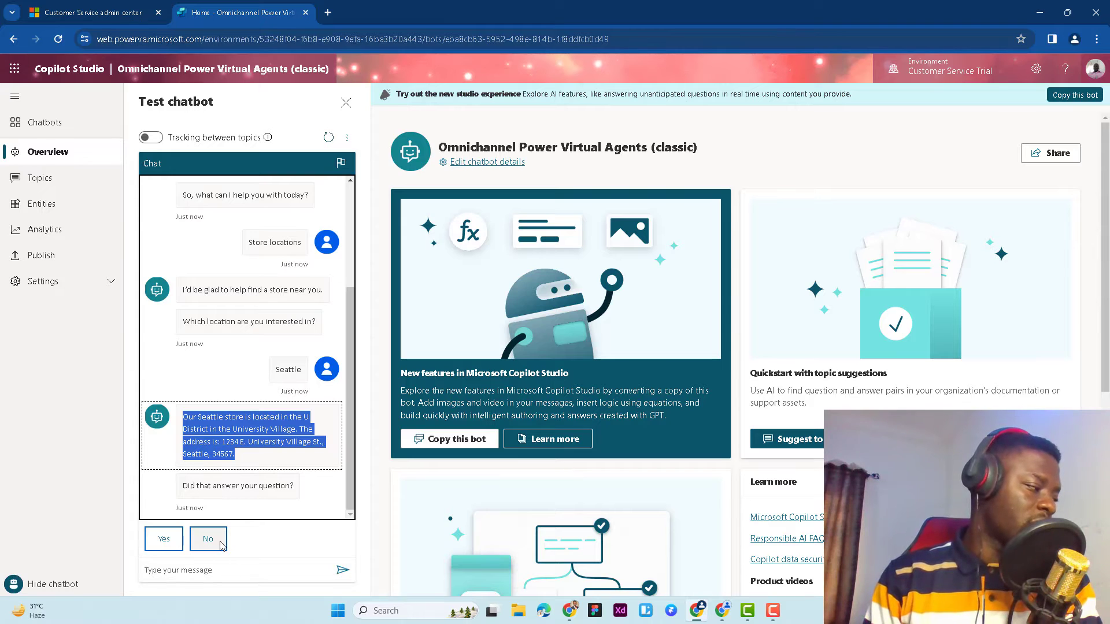
{"action": "left_click", "coordinate": [164, 539]}
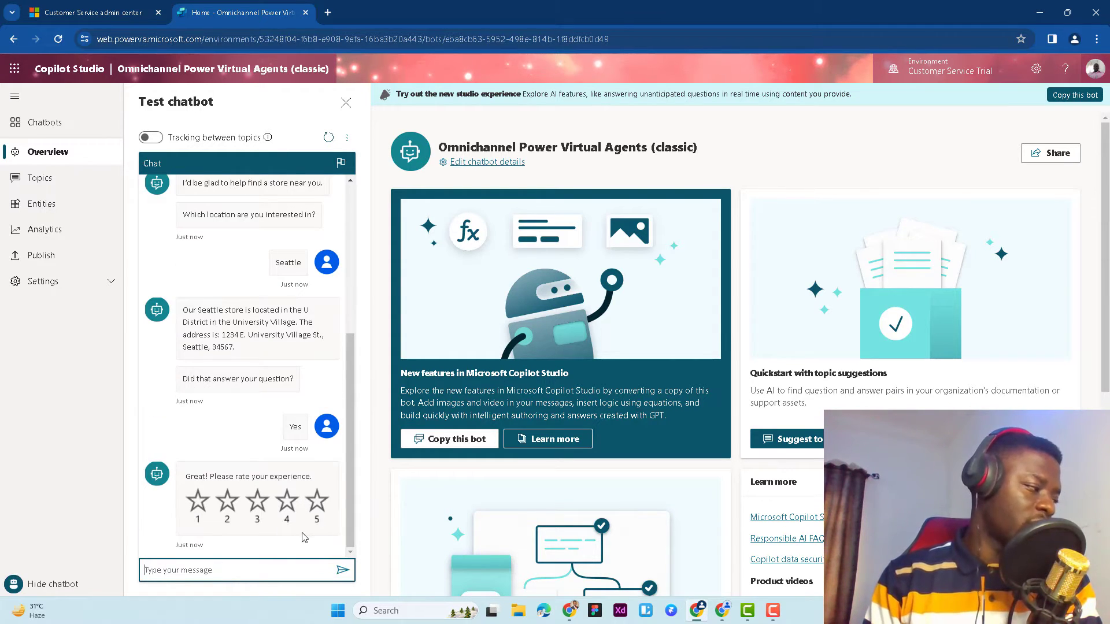
{"action": "left_click", "coordinate": [316, 502]}
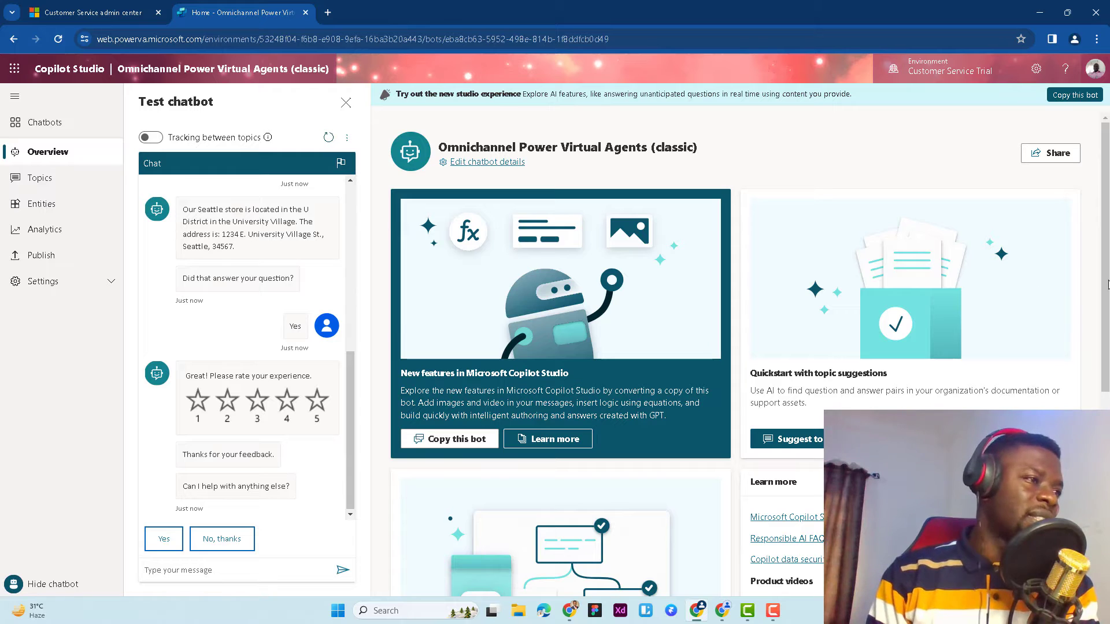
Review the chatbot's existing topics and their trigger phrases
{"action": "left_click", "coordinate": [62, 179]}
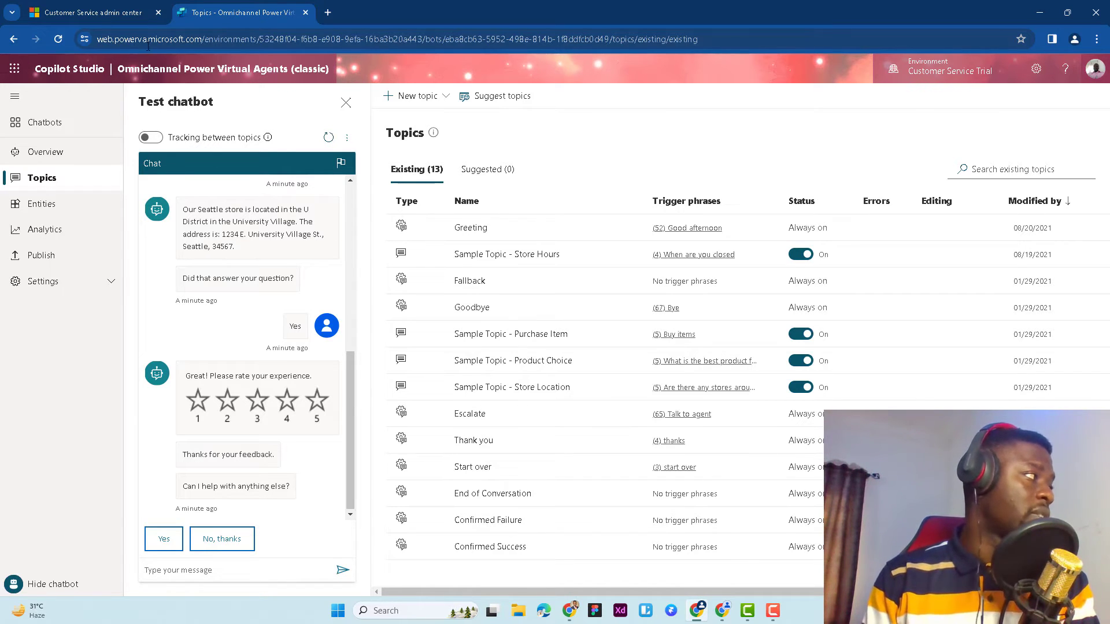
Switch to the Customer Service admin center, dismiss the Apps list and open the Facebook workstream
{"action": "left_click", "coordinate": [138, 10]}
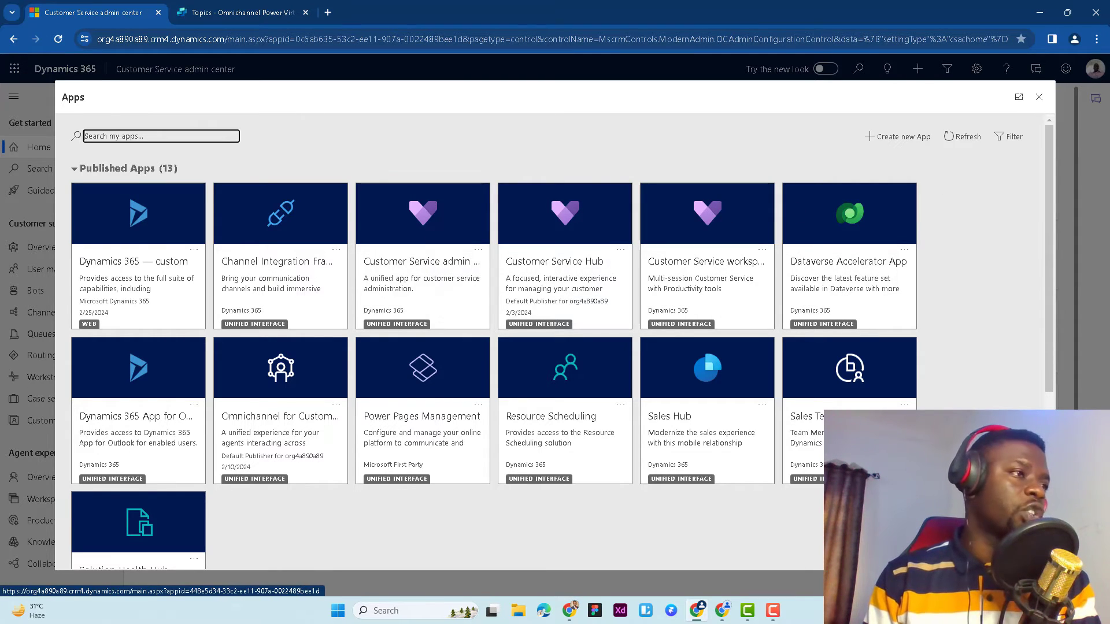
{"action": "left_click", "coordinate": [1040, 98]}
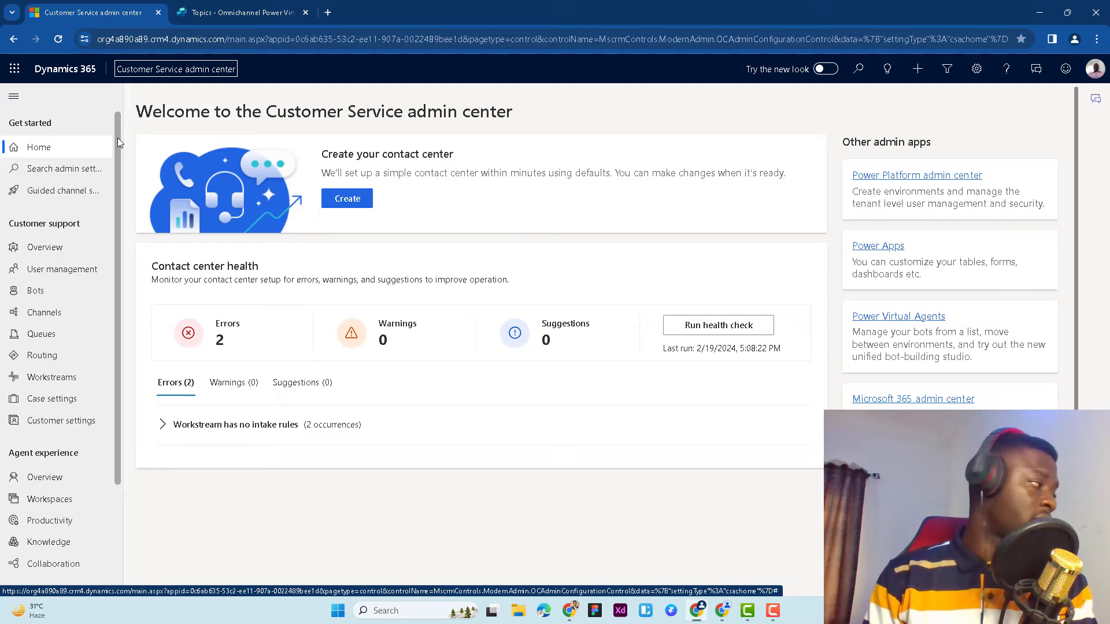
{"action": "left_click", "coordinate": [49, 377]}
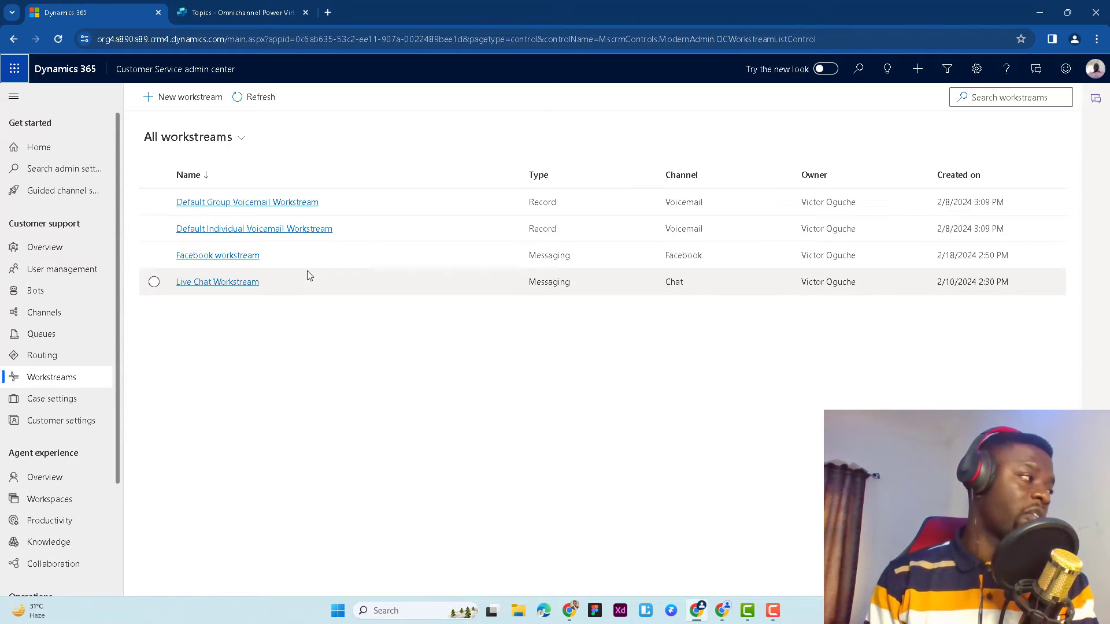
{"action": "left_click", "coordinate": [238, 258]}
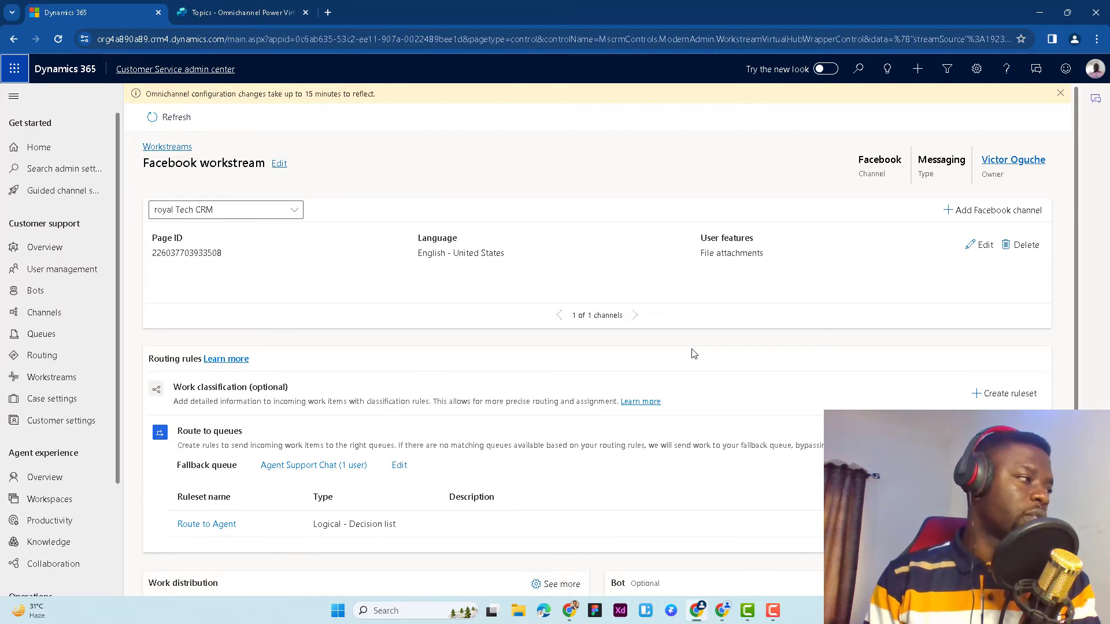
Add a bot to the Facebook workstream, widening the Name column and selecting Customer Service Trial Virtual Agent
{"action": "scroll", "coordinate": [693, 353], "scroll_direction": "down", "scroll_amount": 4}
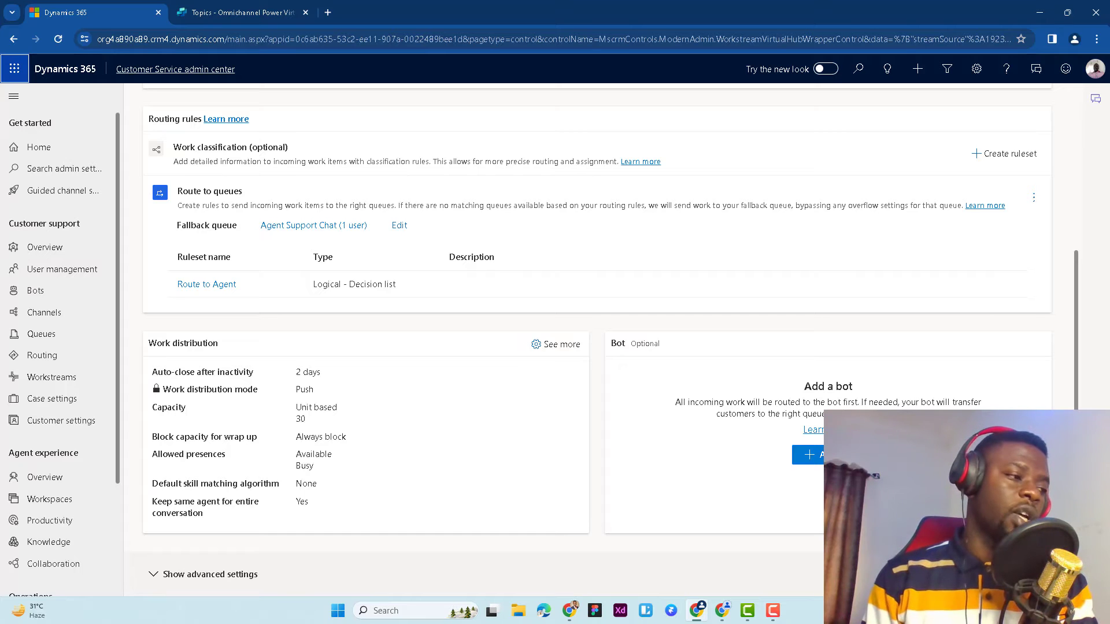
{"action": "left_click", "coordinate": [809, 454]}
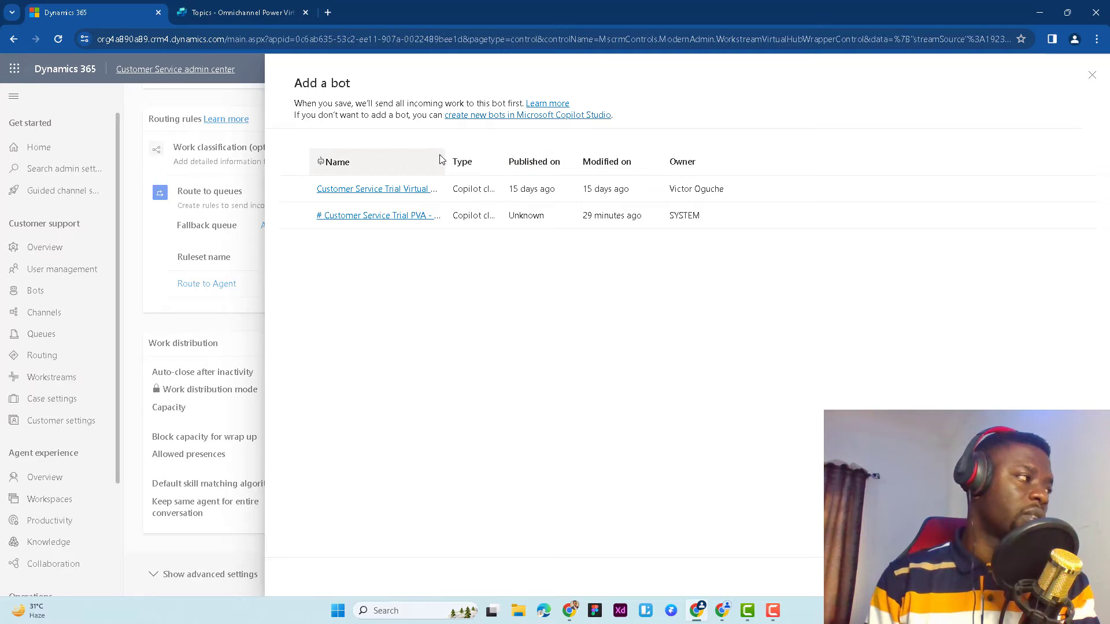
{"action": "left_click_drag", "start_coordinate": [441, 155], "coordinate": [495, 156]}
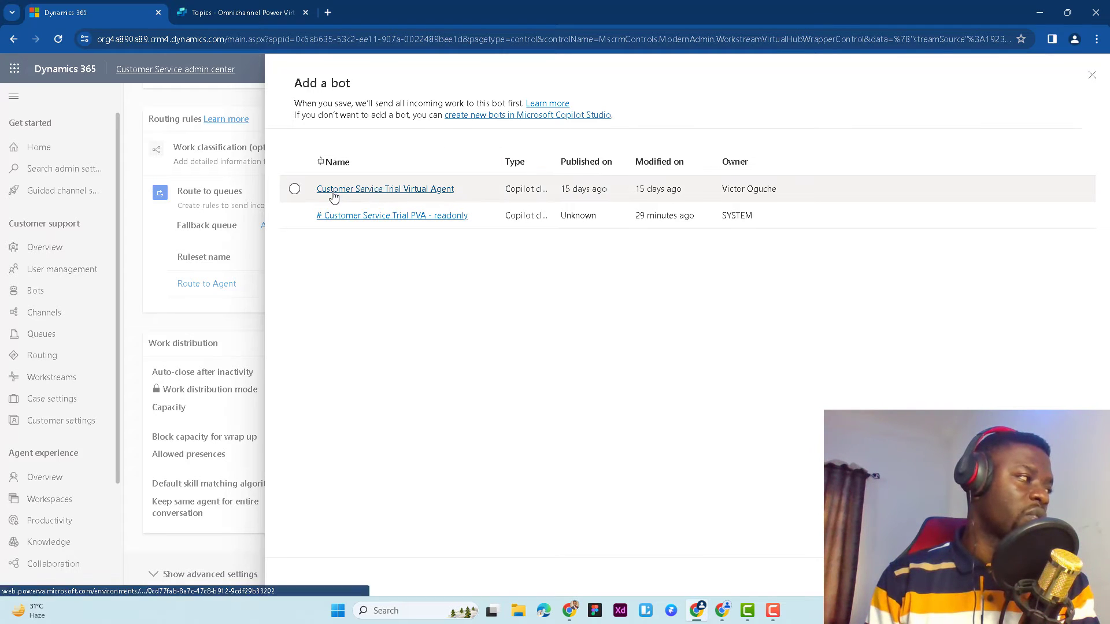
{"action": "left_click", "coordinate": [294, 188]}
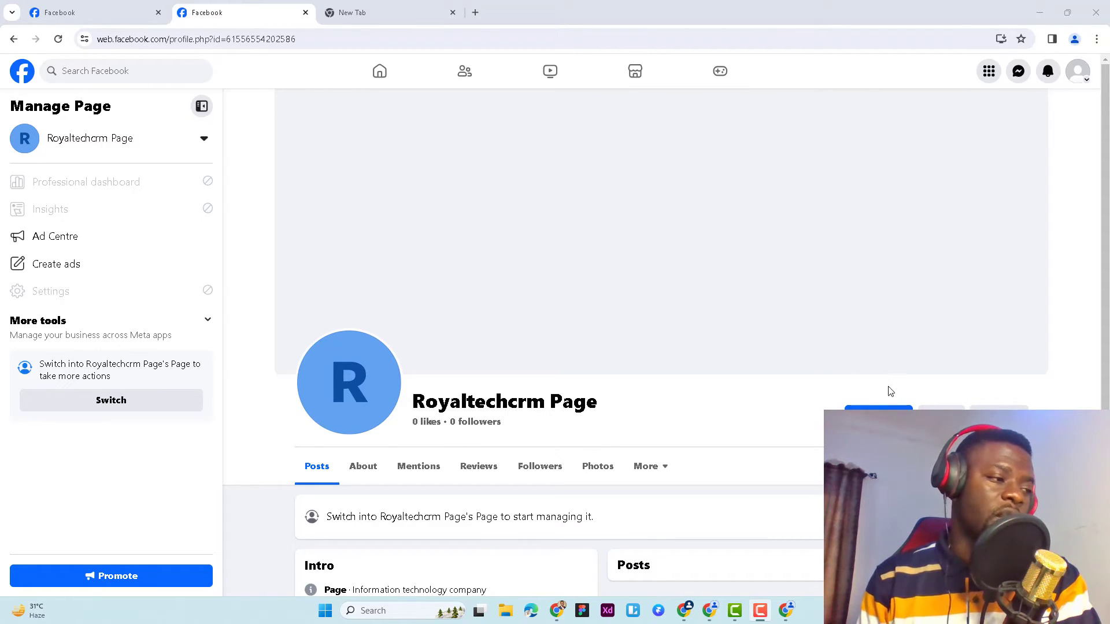
Switch to Facebook and start a message conversation with the Royaltechcrm Page
{"action": "left_click", "coordinate": [879, 416]}
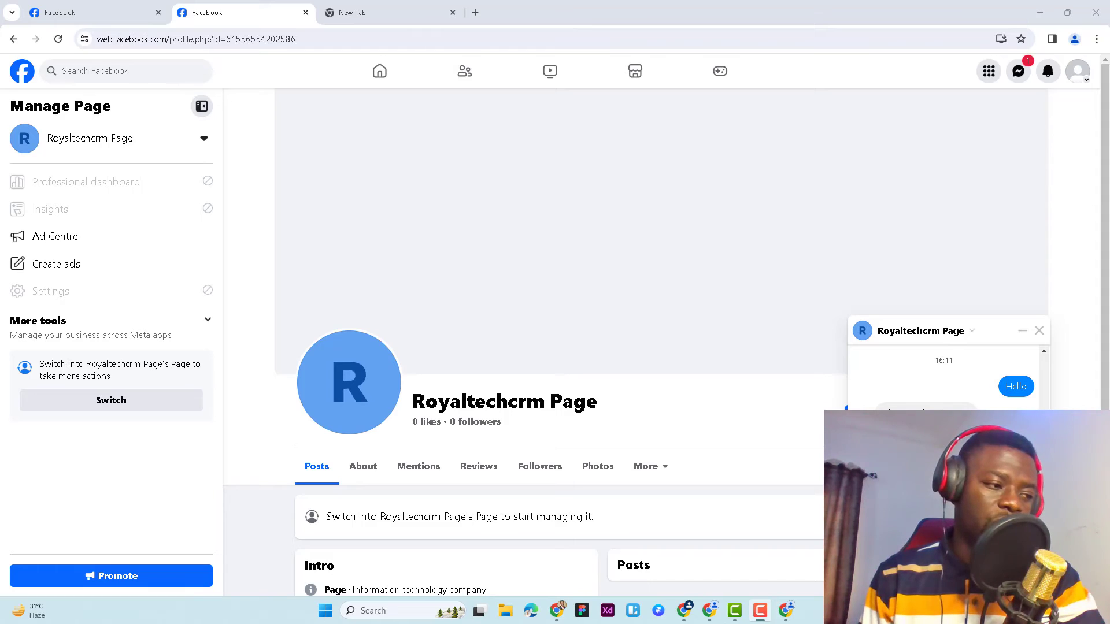
{"action": "left_click", "coordinate": [965, 579]}
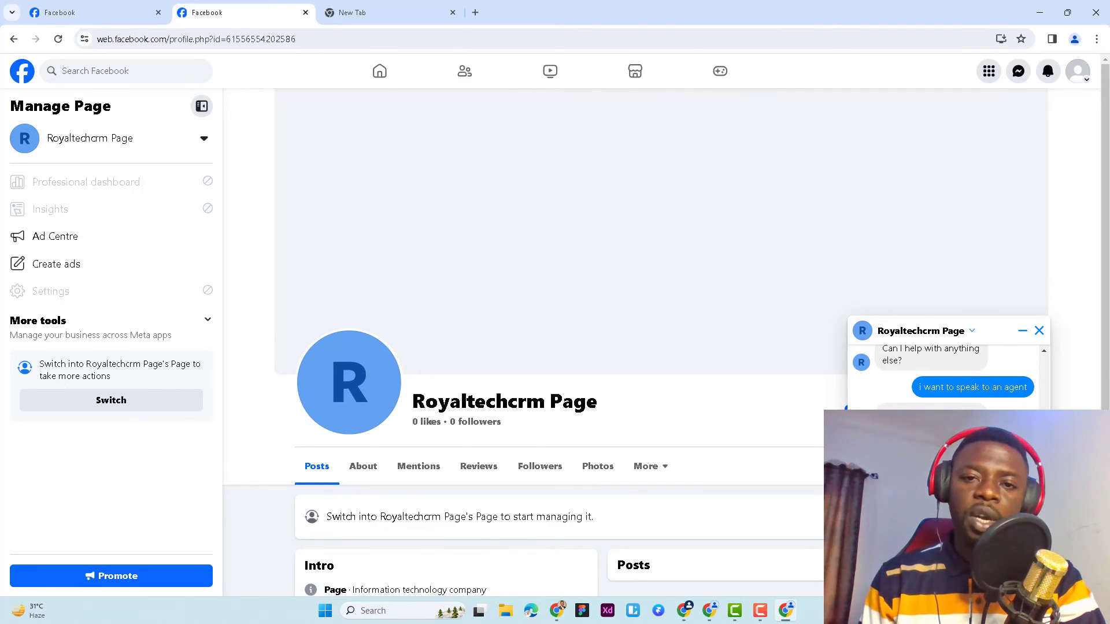
Switch to the Omnichannel for Customer Service window, maximize it and accept the Facebook request escalated from the bot
{"action": "left_click_drag", "start_coordinate": [1109, 99], "coordinate": [526, 108]}
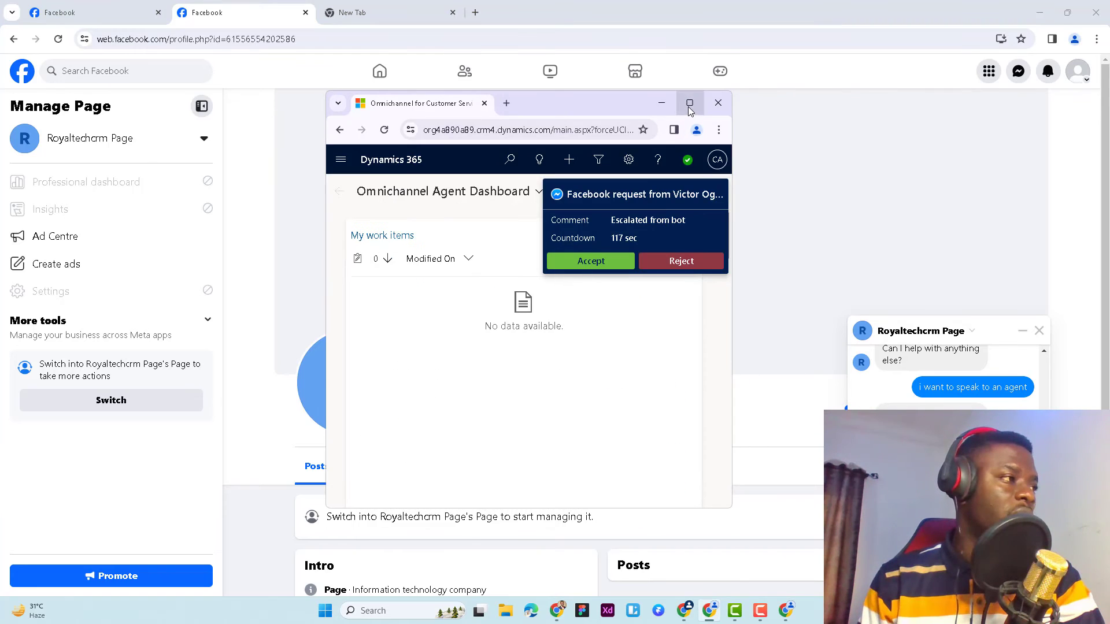
{"action": "left_click", "coordinate": [690, 104]}
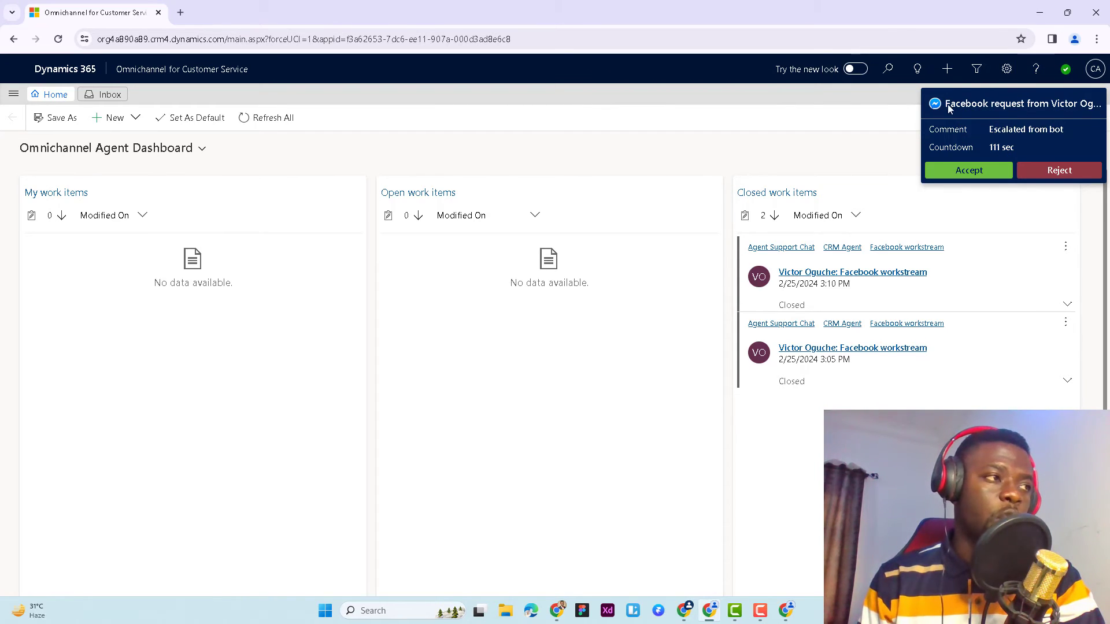
{"action": "left_click", "coordinate": [969, 171]}
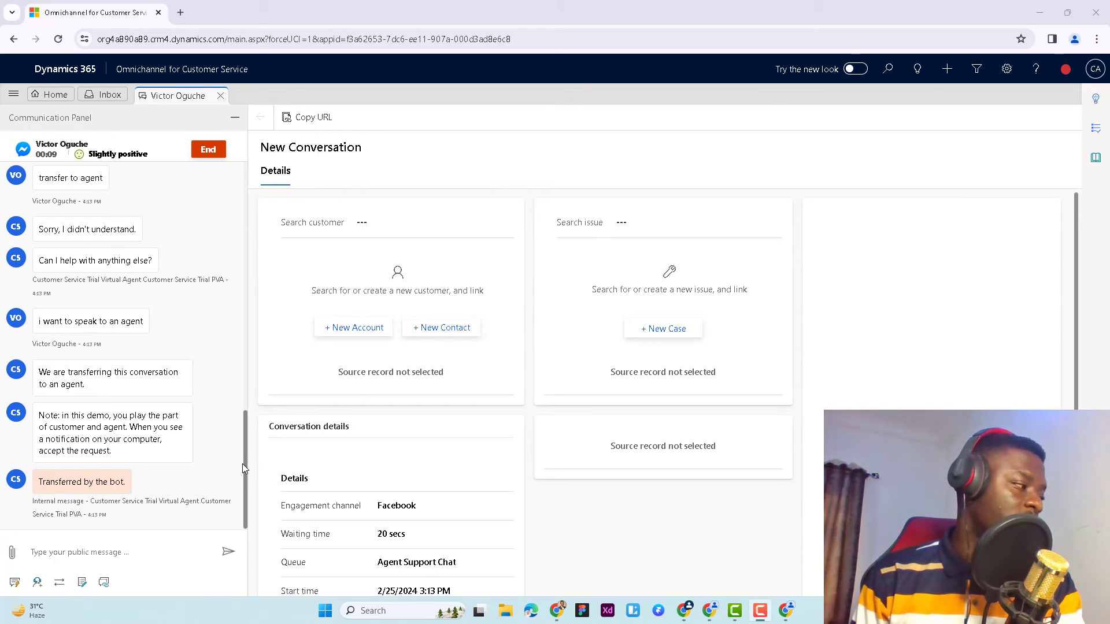
Send the customer a greeting by first name, followed by "I see you have a product issue. How can I help you further on the issue."
{"action": "left_click_drag", "start_coordinate": [242, 467], "coordinate": [242, 368]}
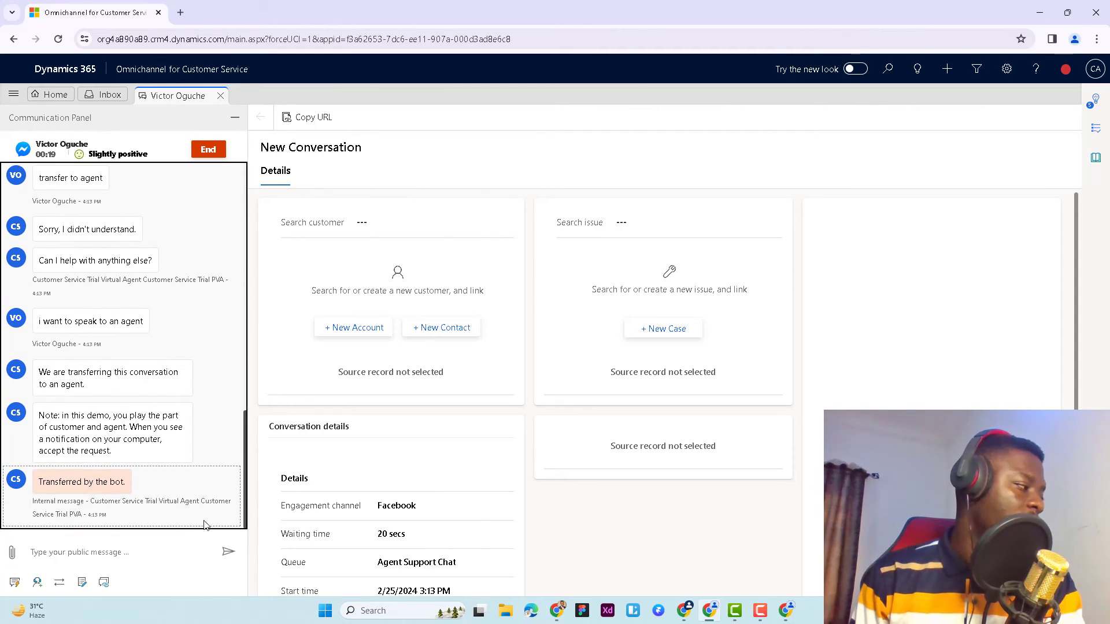
{"action": "left_click", "coordinate": [86, 555]}
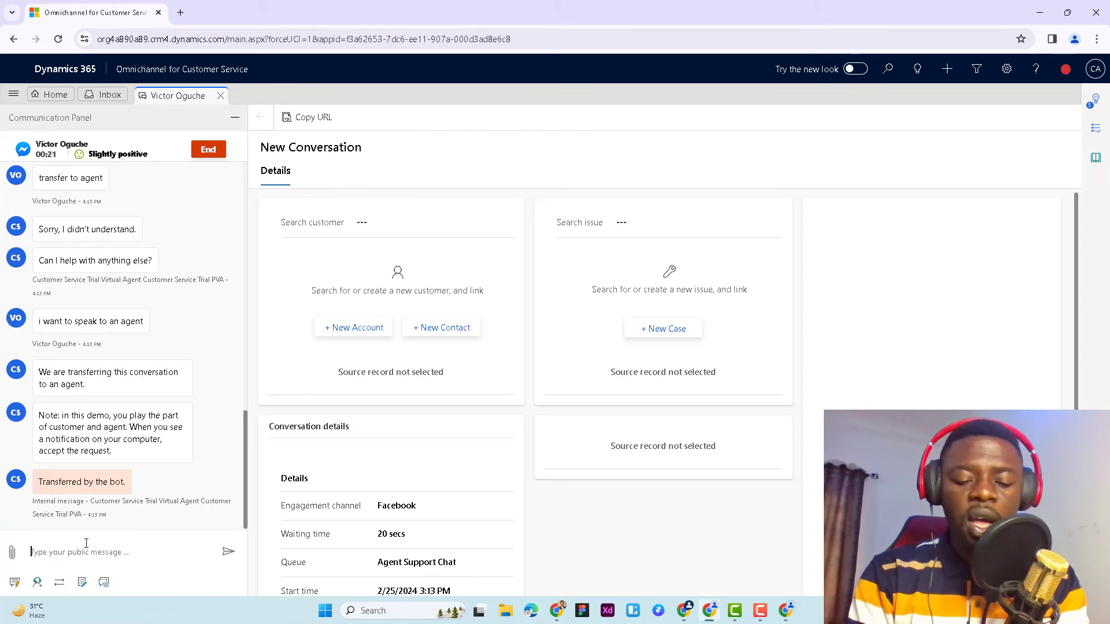
{"action": "type", "text": "Hi Victor"}
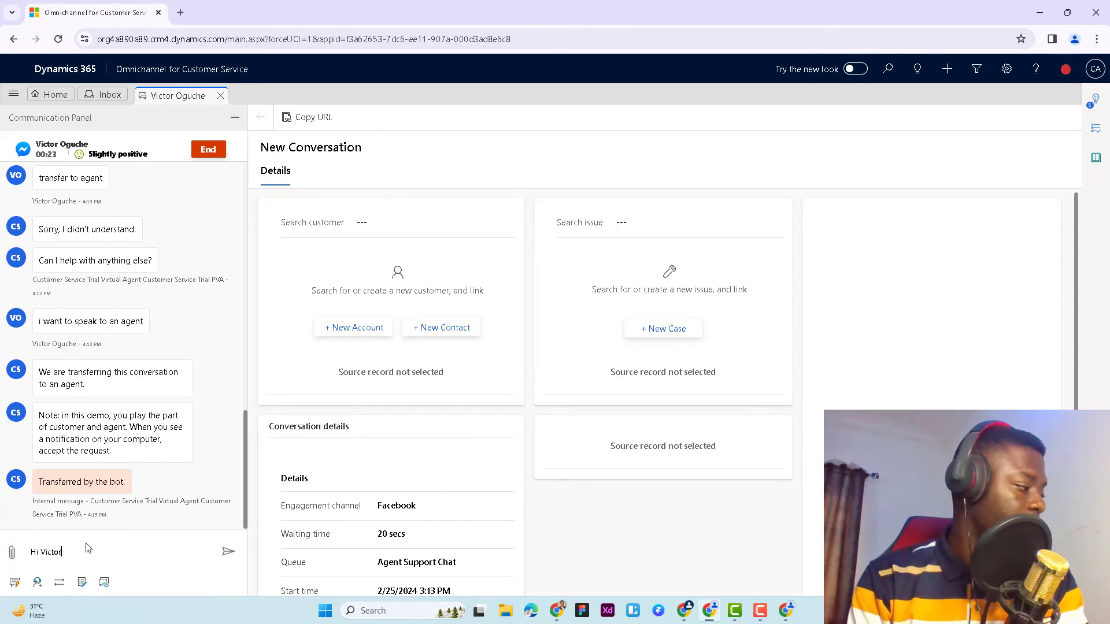
{"action": "type", "text": ". I see "}
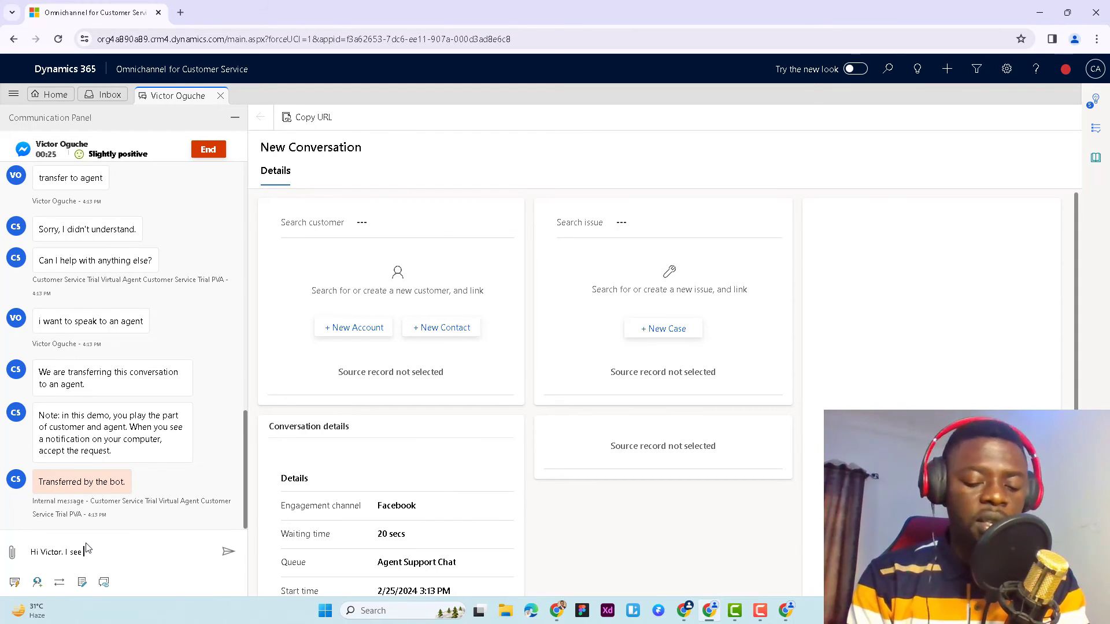
{"action": "type", "text": "you have "}
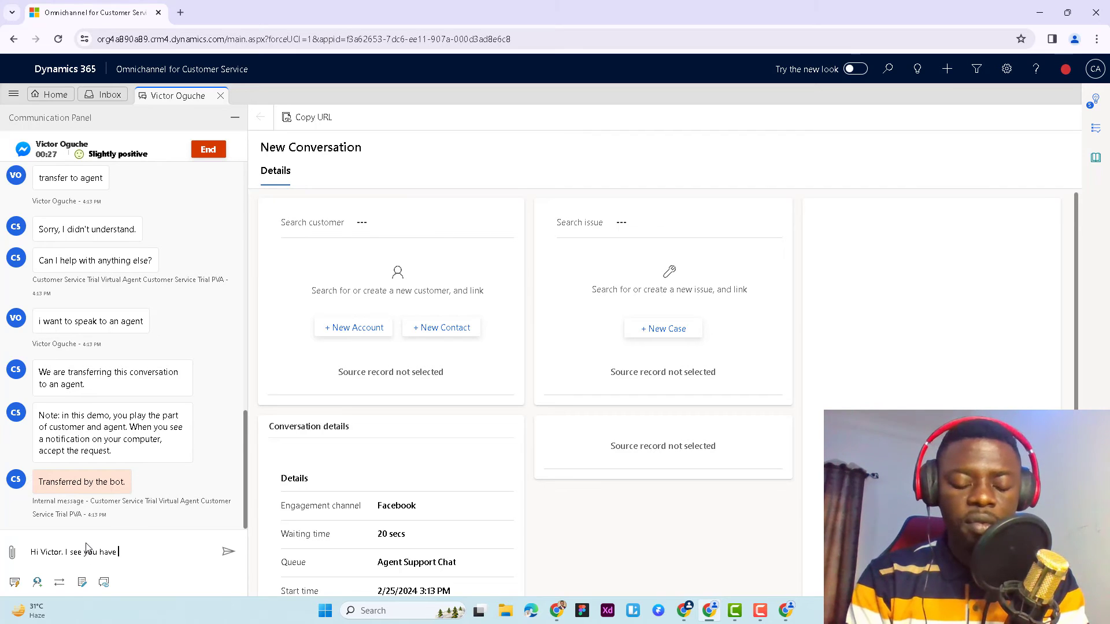
{"action": "type", "text": "a product "}
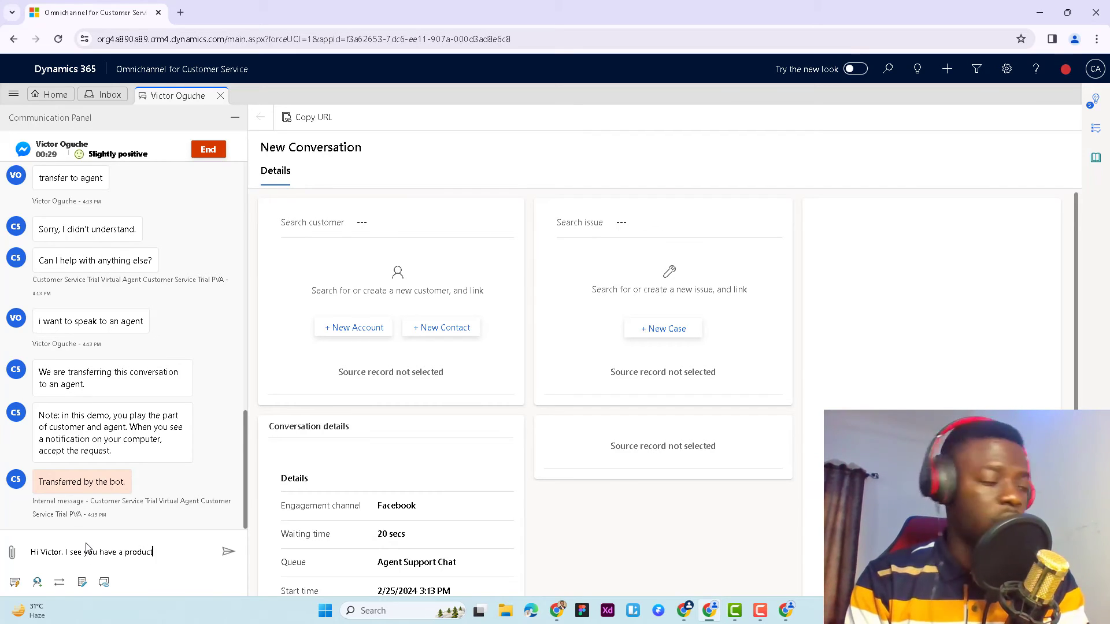
{"action": "type", "text": "issue"}
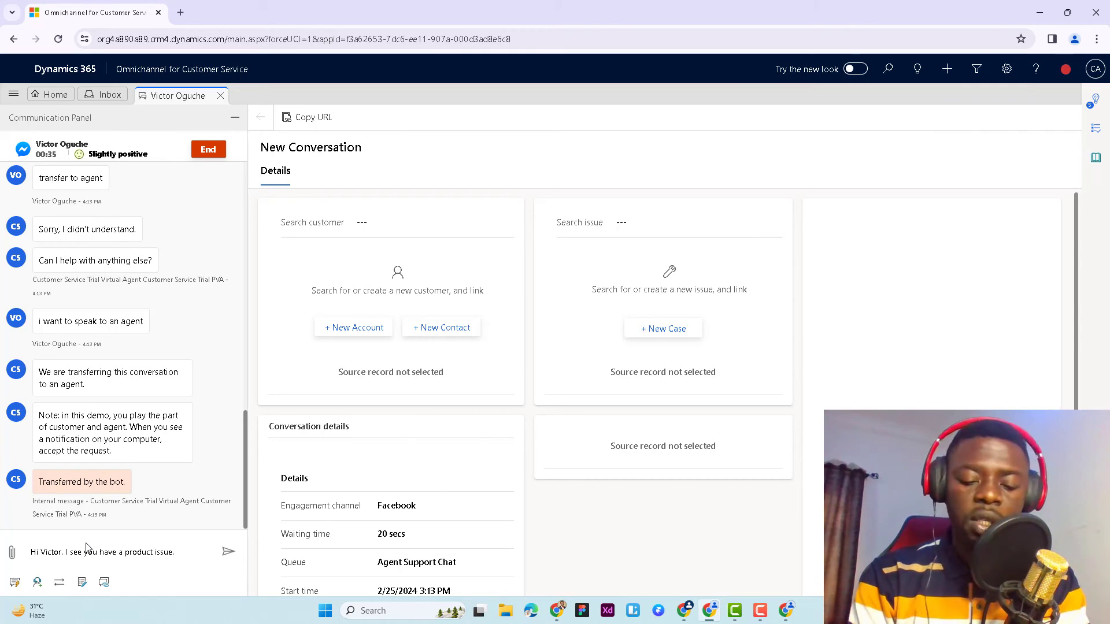
{"action": "type", "text": ". "}
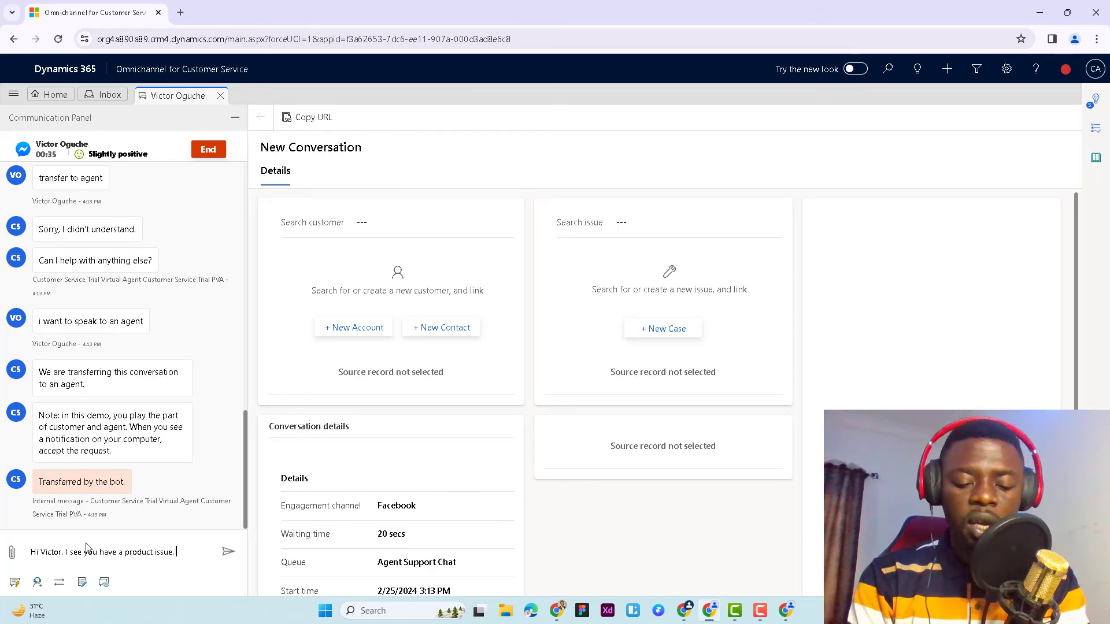
{"action": "type", "text": "How can I h"}
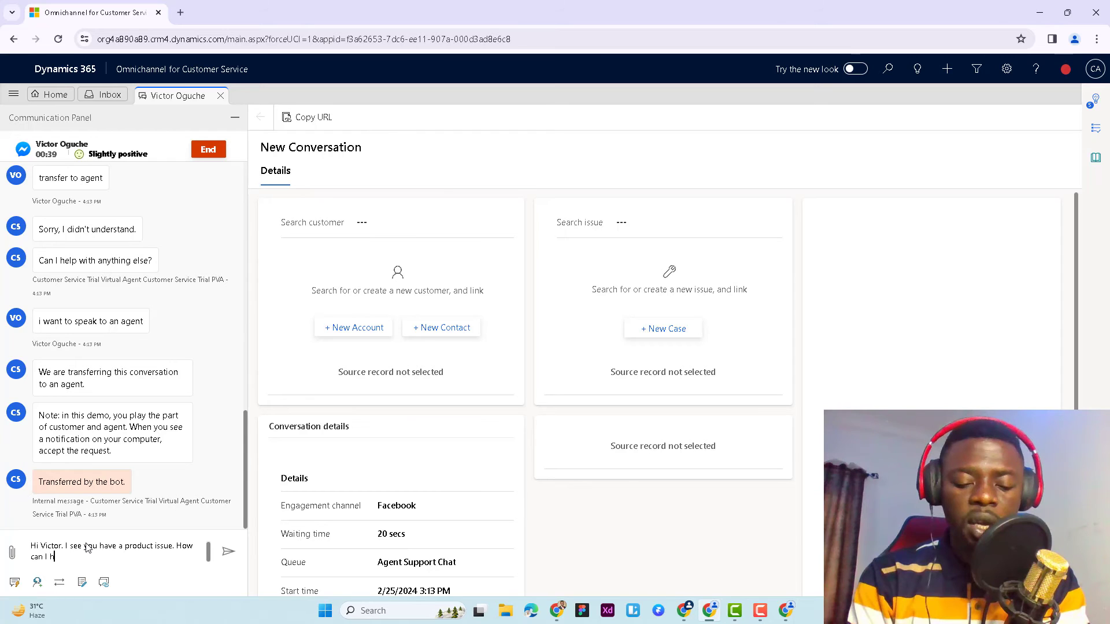
{"action": "type", "text": "elp you f"}
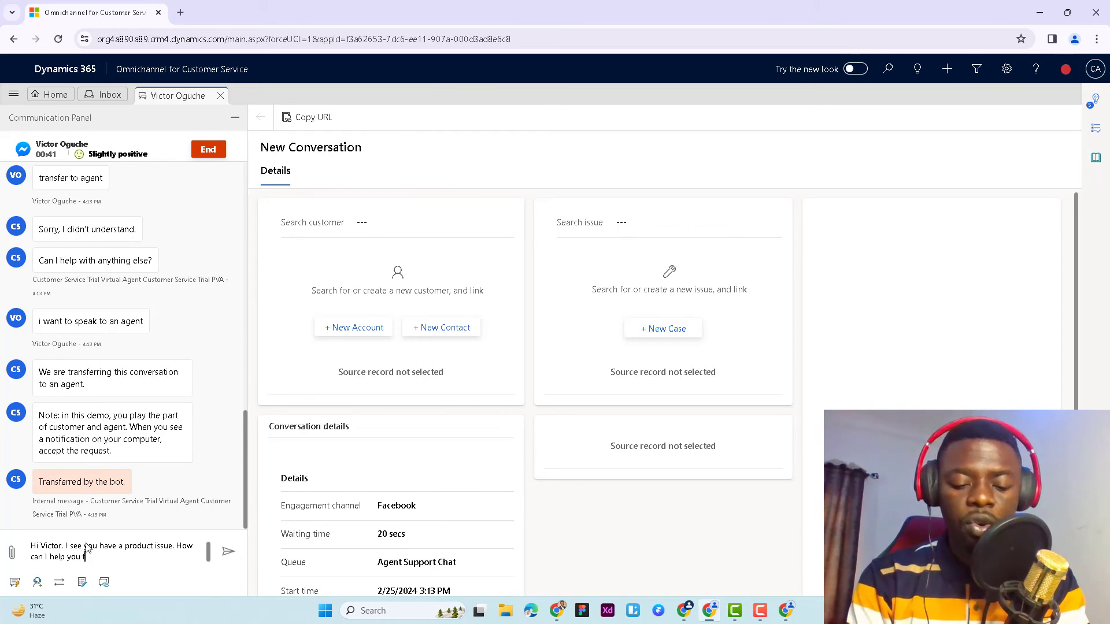
{"action": "type", "text": "urthet"}
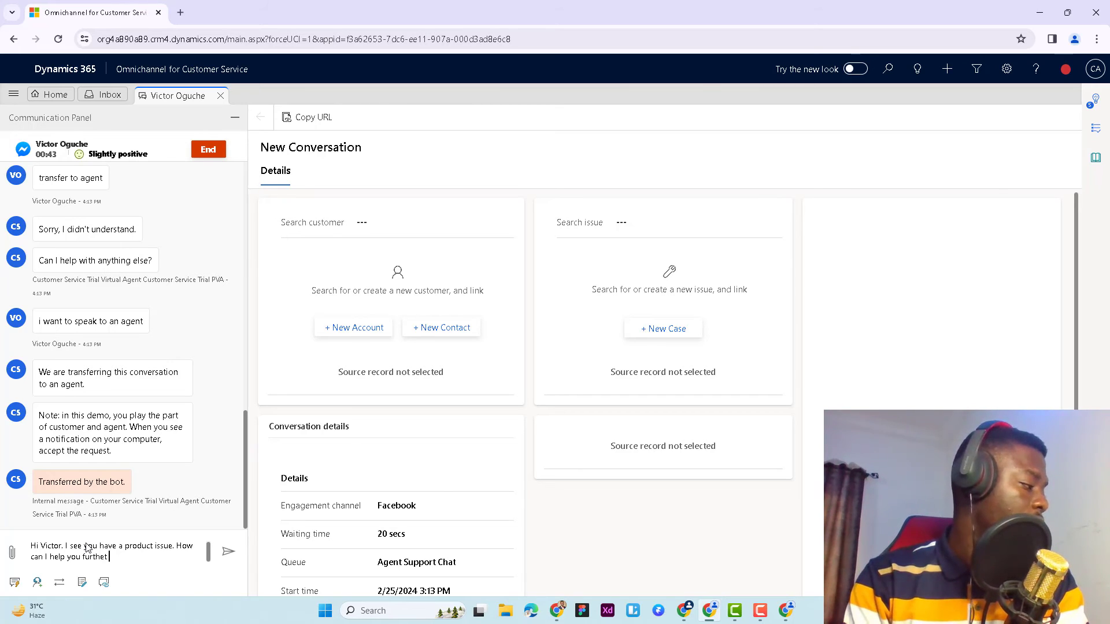
{"action": "key", "text": "BackSpace"}
{"action": "type", "text": "r"}
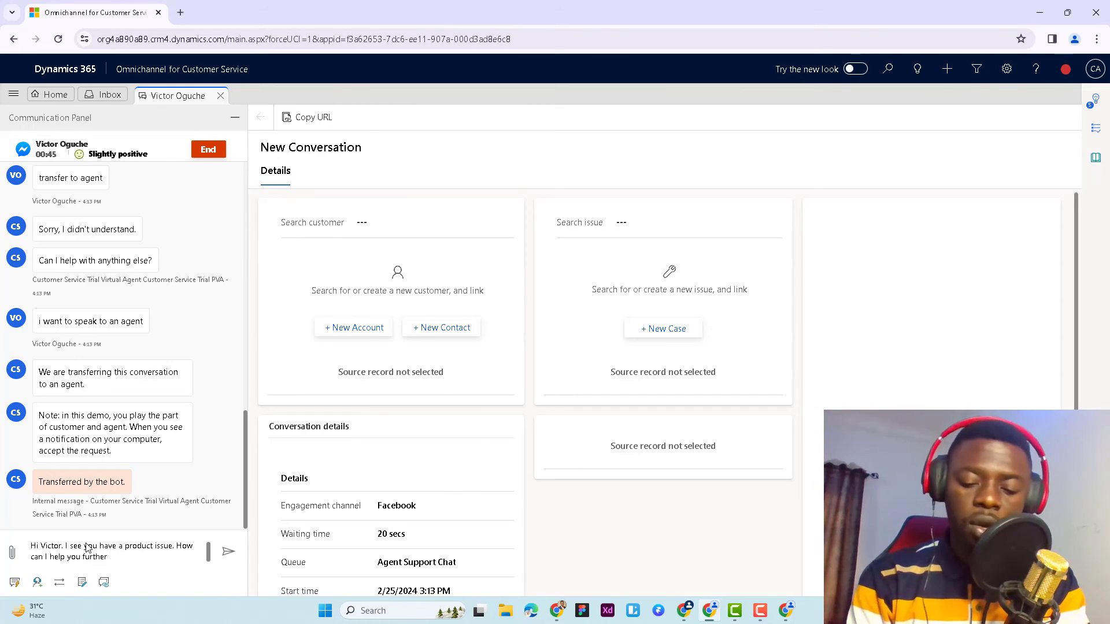
{"action": "type", "text": " on the issues"}
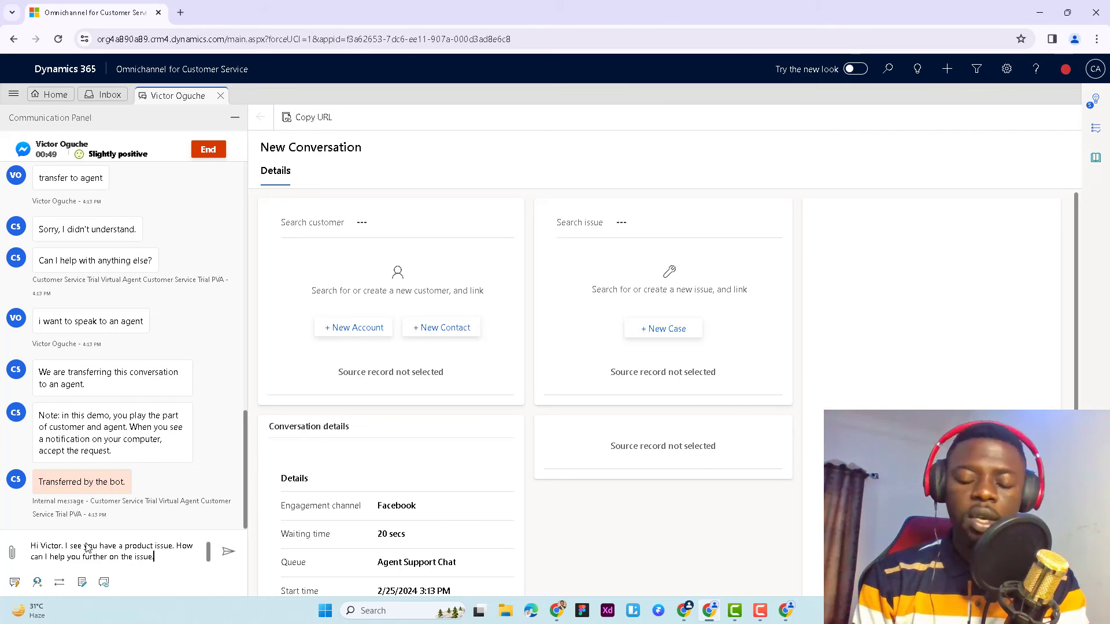
{"action": "key", "text": "Return"}
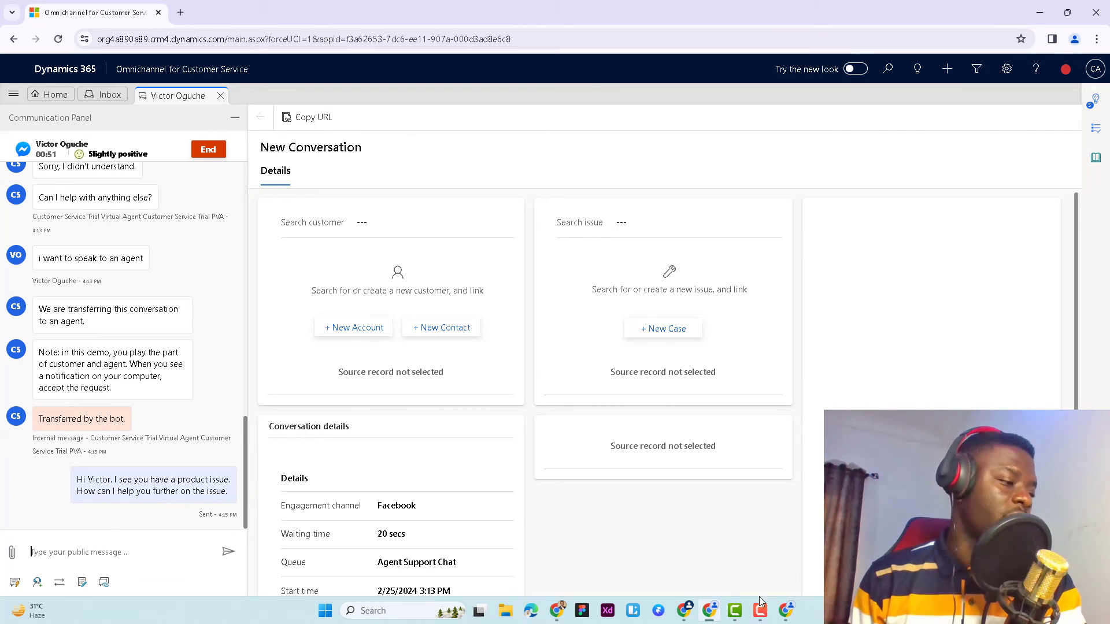
Switch to Facebook, answer "Yes please" and "I need help with my water flow", and return to Omnichannel for Customer Service
{"action": "mouse_move", "coordinate": [708, 615]}
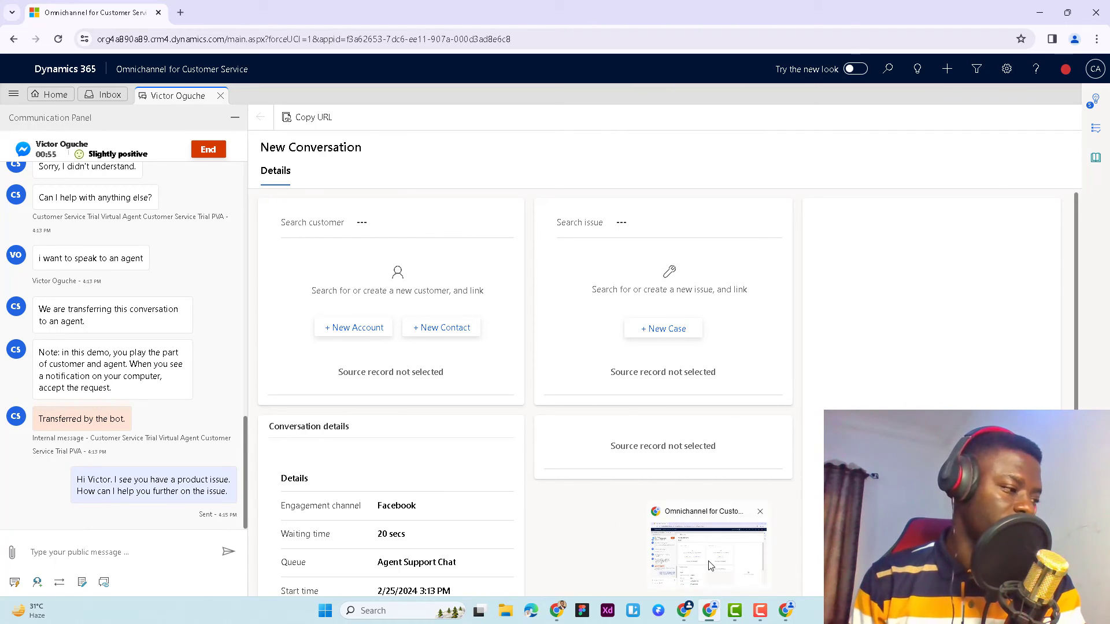
{"action": "left_click", "coordinate": [791, 577]}
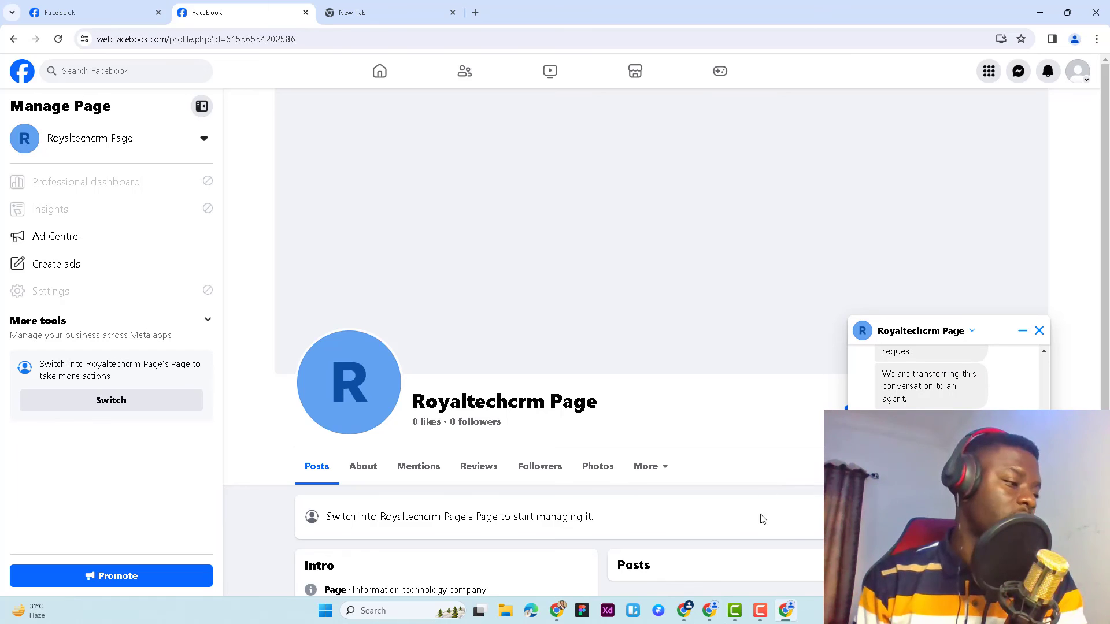
{"action": "mouse_move", "coordinate": [709, 614]}
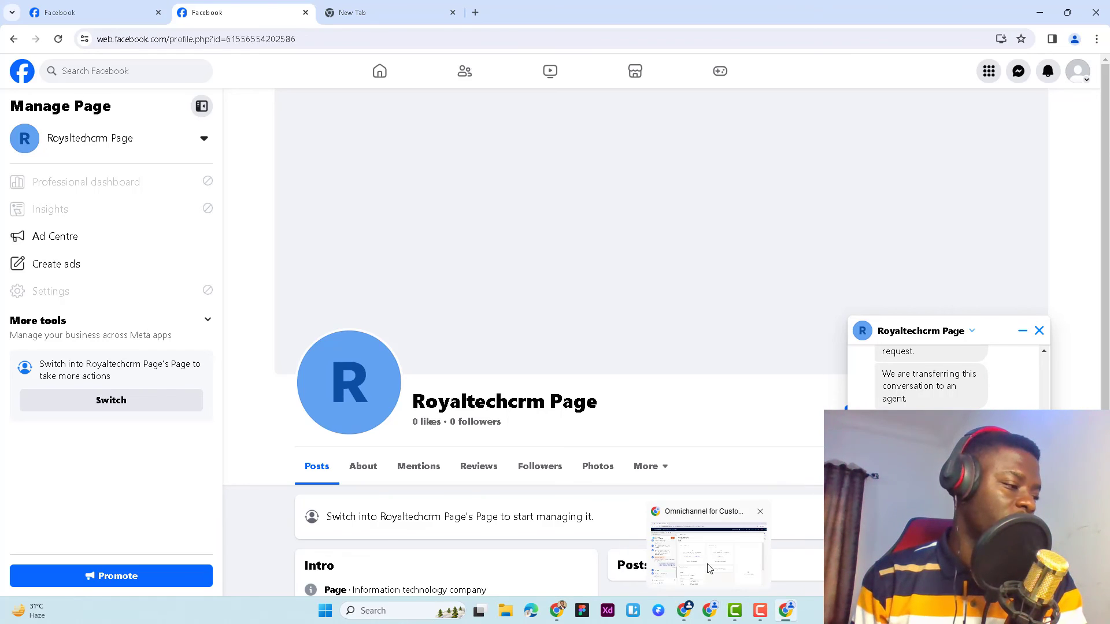
{"action": "left_click", "coordinate": [662, 555]}
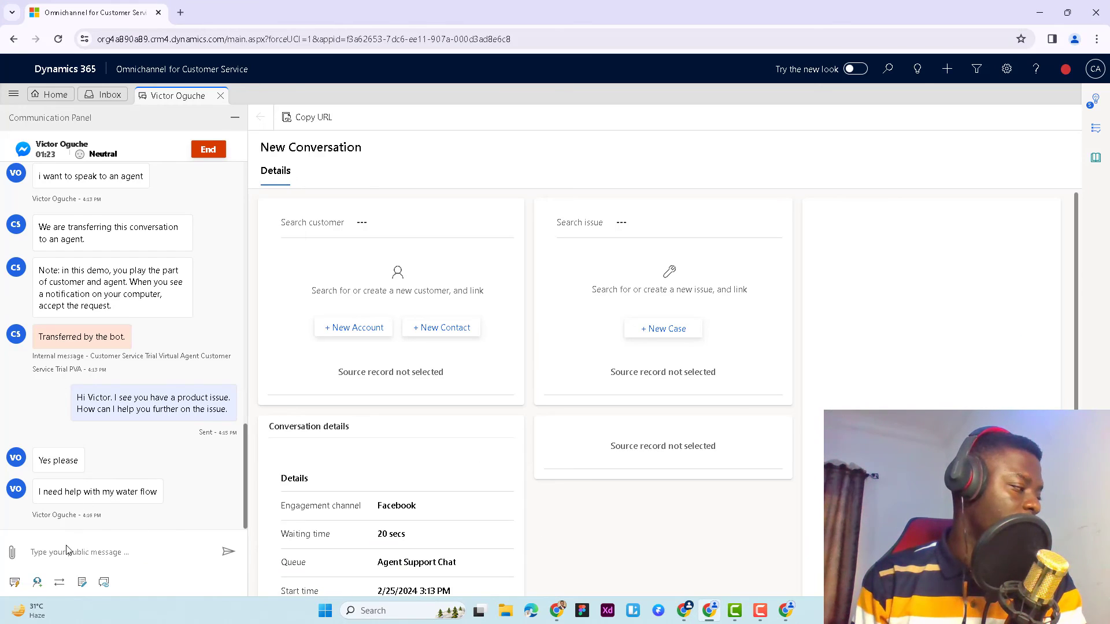
Send the customer the reply "Okay. We will send a member of our team to review the flow pipes."
{"action": "type", "text": "o"}
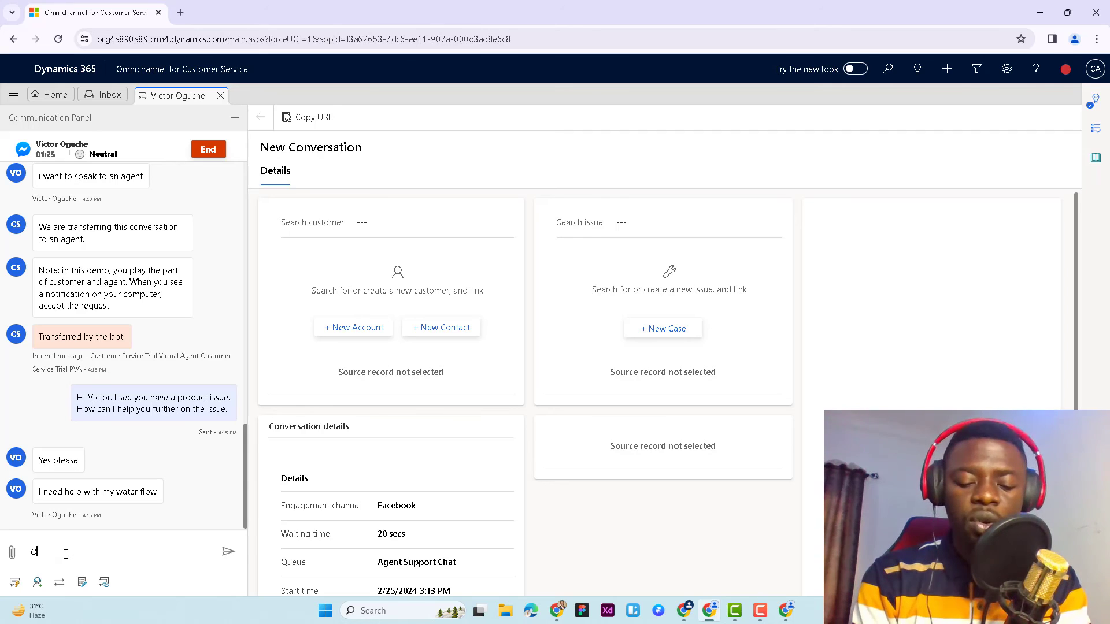
{"action": "type", "text": "y"}
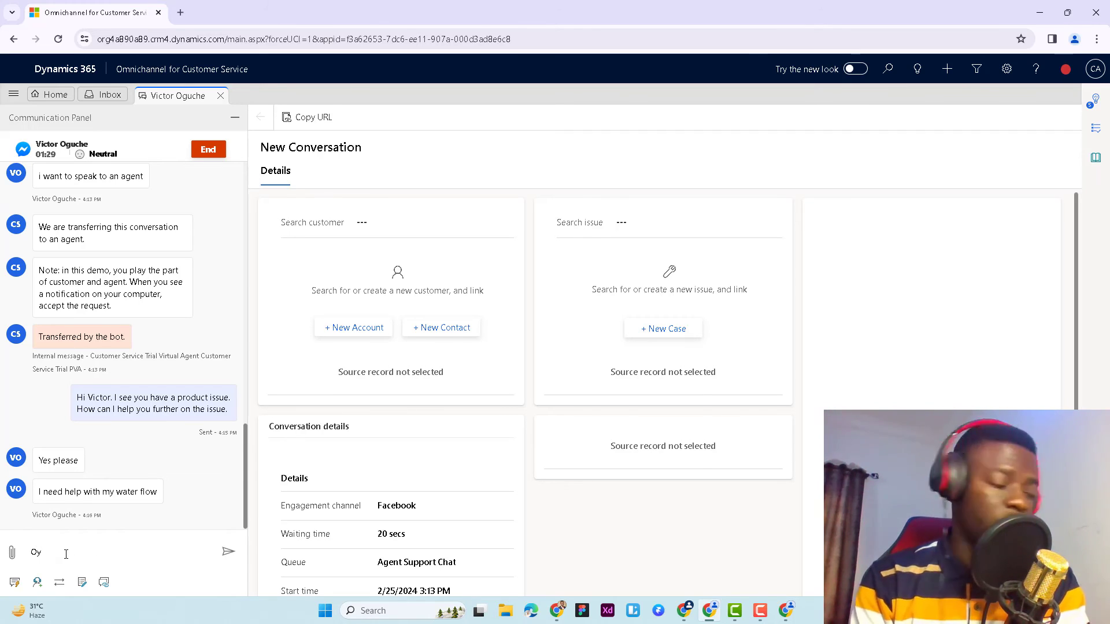
{"action": "type", "text": "k"}
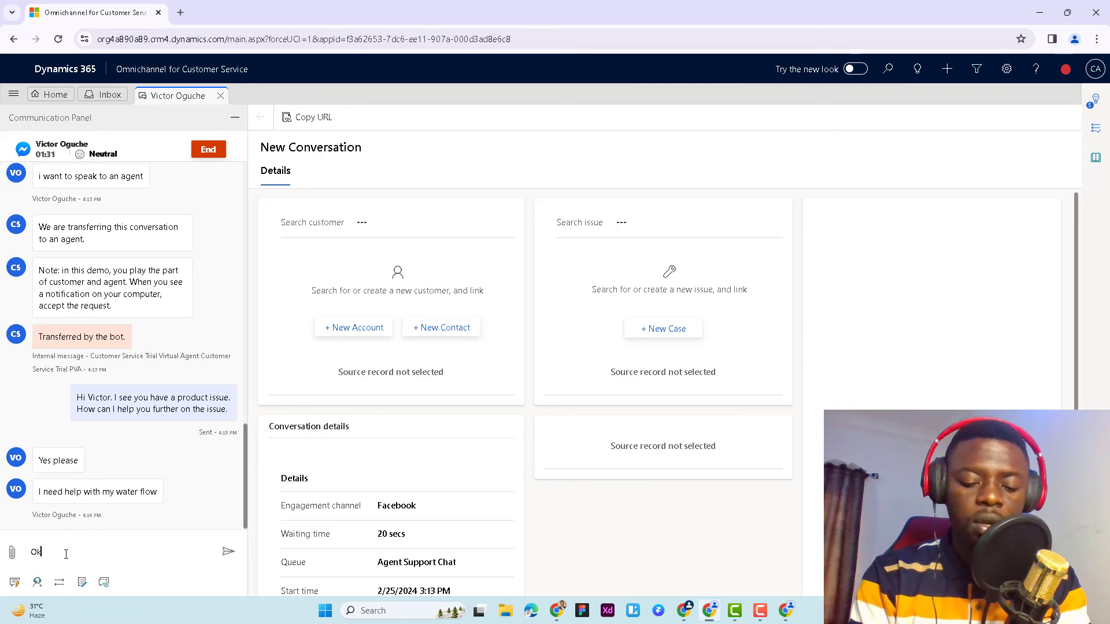
{"action": "type", "text": "ay. "}
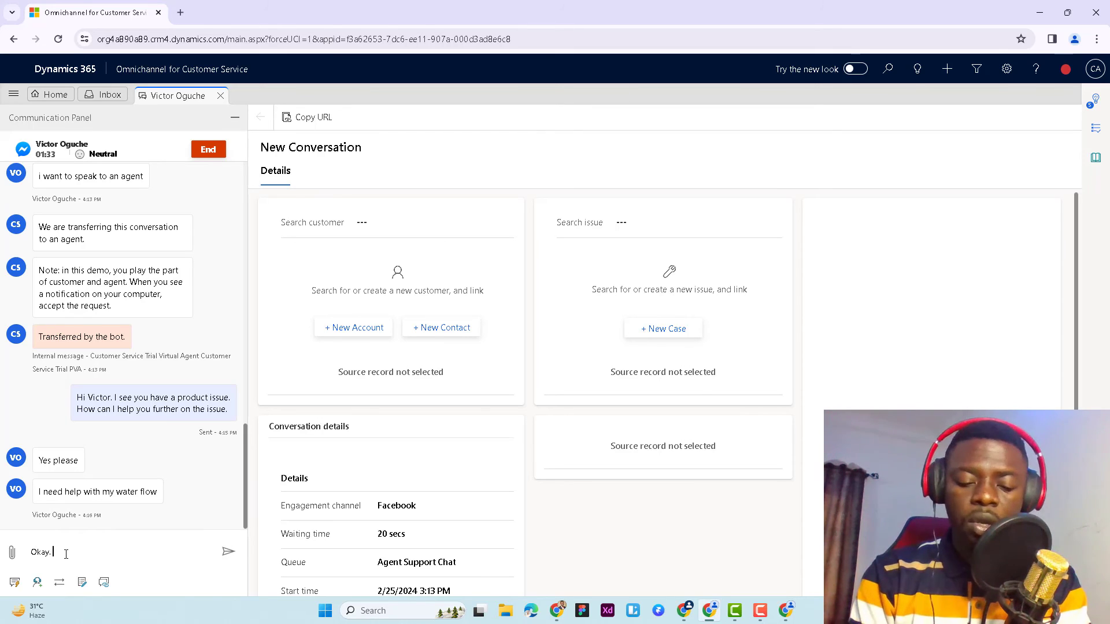
{"action": "type", "text": "We will s"}
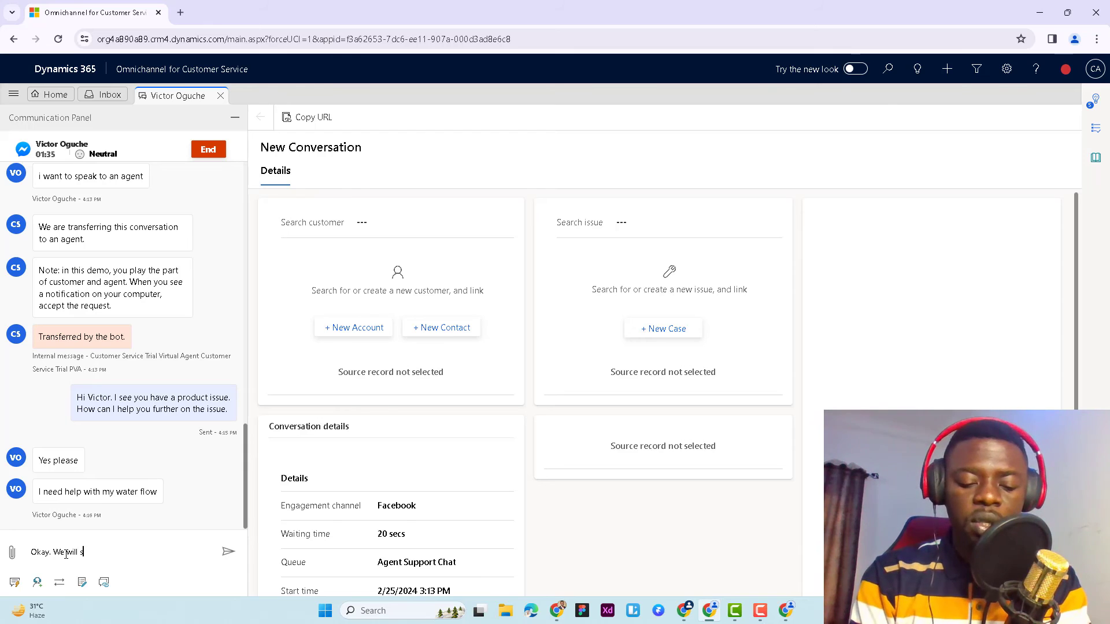
{"action": "type", "text": "end a "}
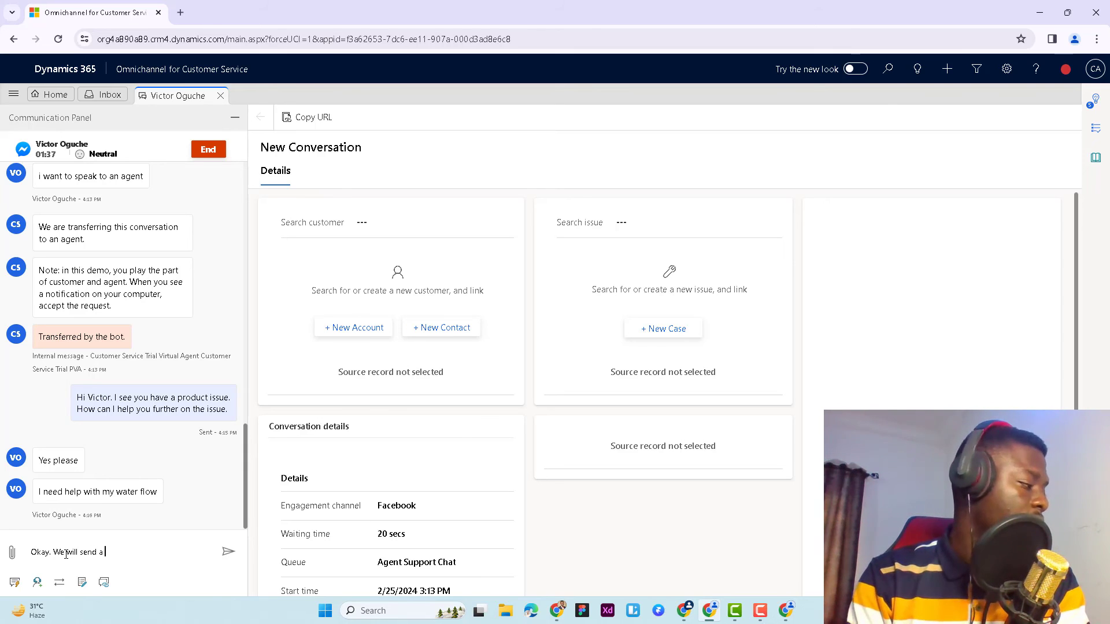
{"action": "type", "text": "member of "}
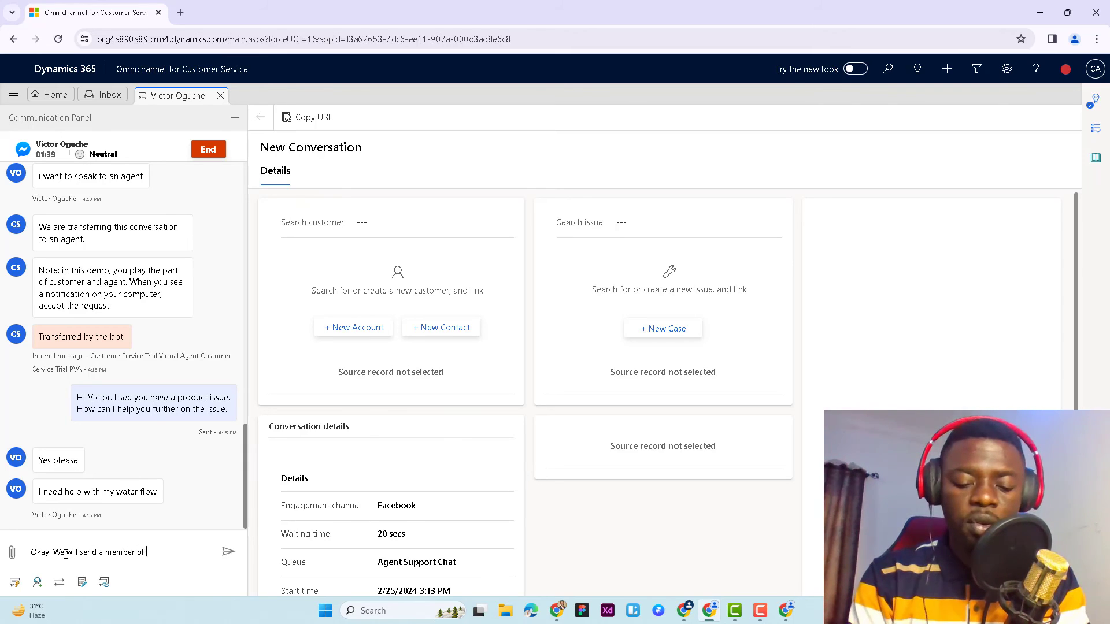
{"action": "type", "text": "our team "}
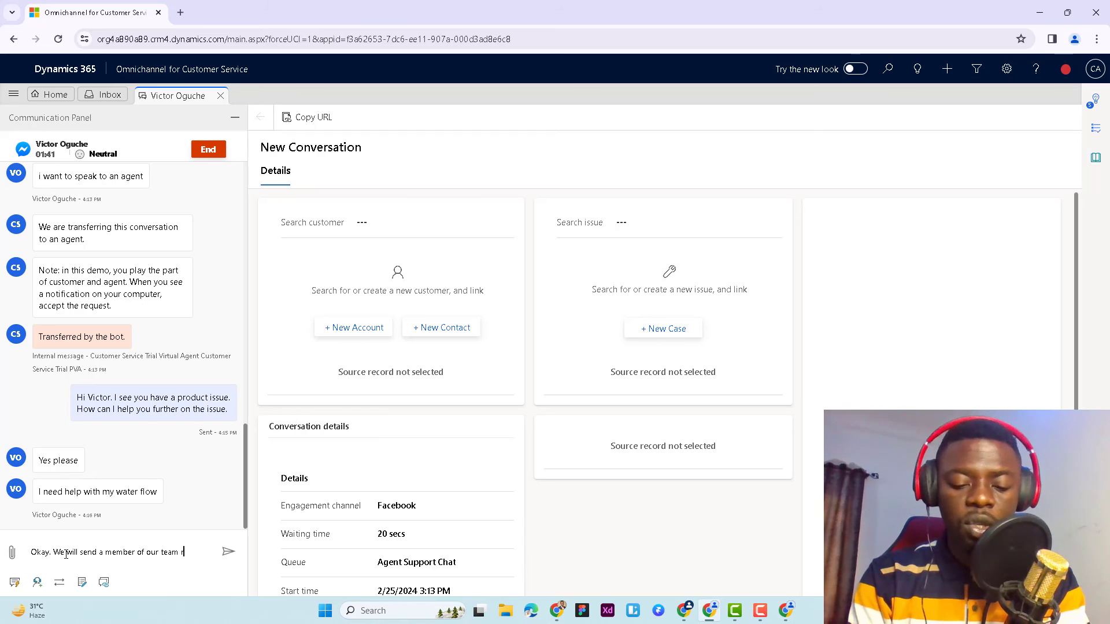
{"action": "type", "text": "to r"}
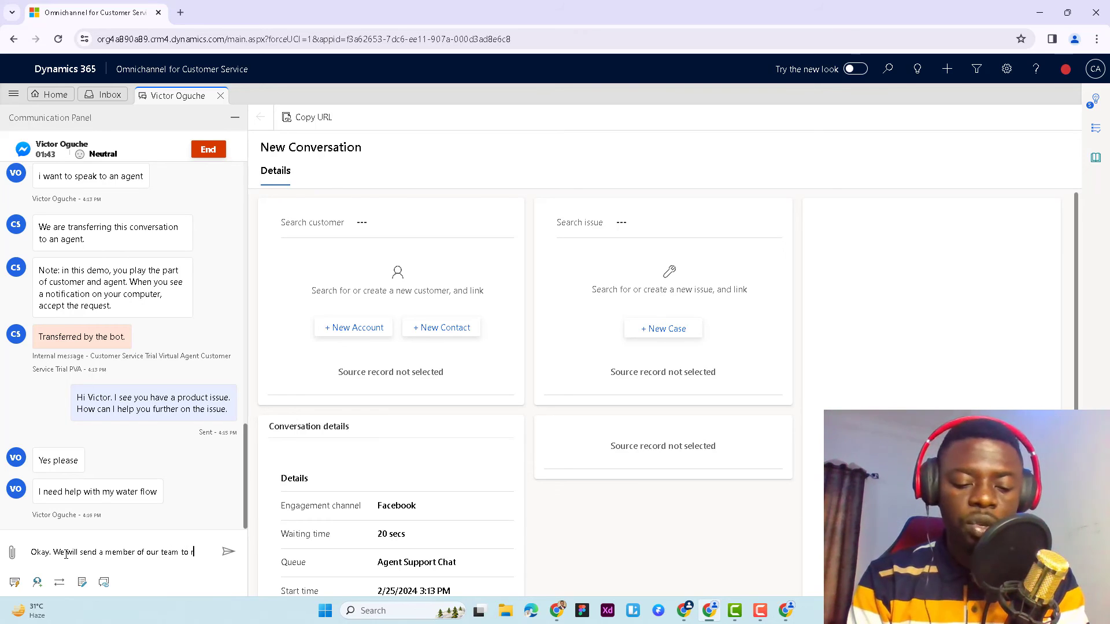
{"action": "type", "text": "evie the"}
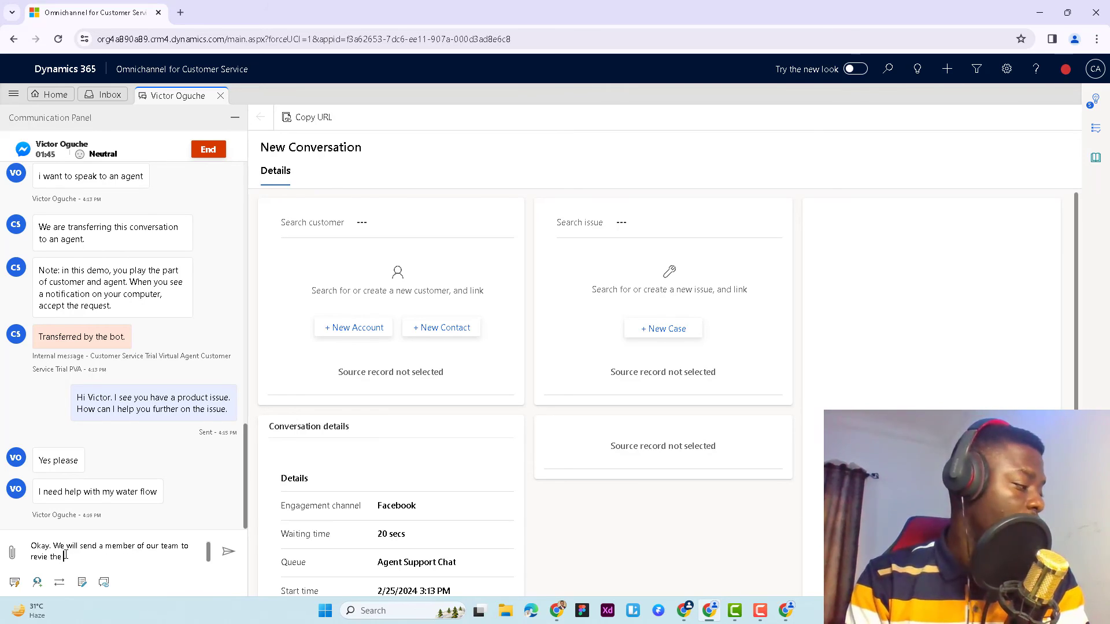
{"action": "key", "text": "BackSpace"}
{"action": "key", "text": "BackSpace"}
{"action": "key", "text": "BackSpace"}
{"action": "key", "text": "BackSpace"}
{"action": "key", "text": "BackSpace"}
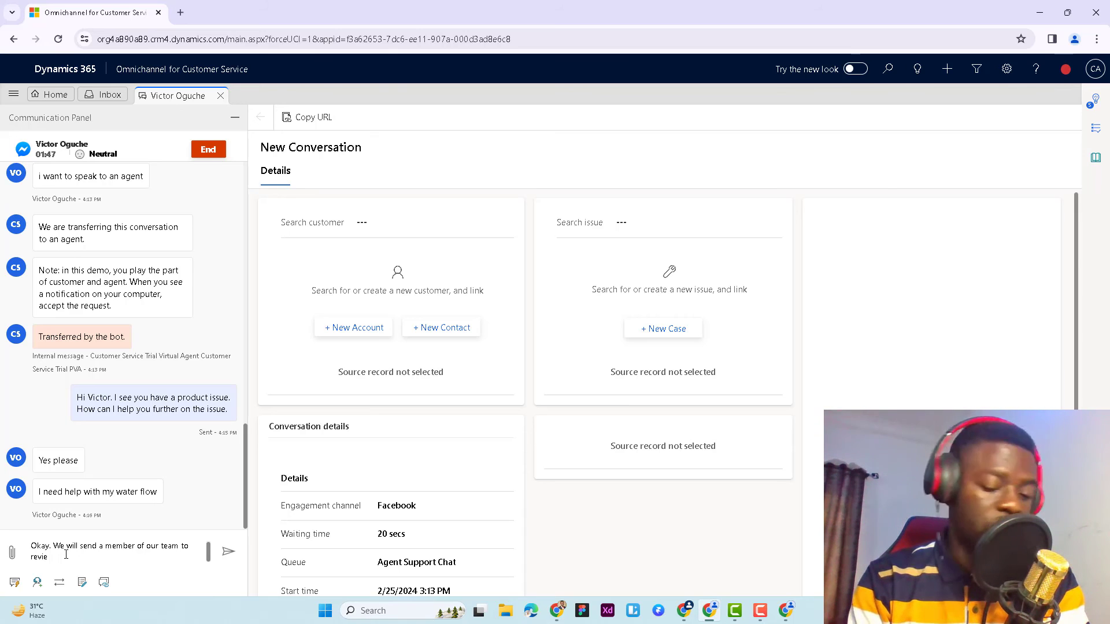
{"action": "type", "text": "w the flo"}
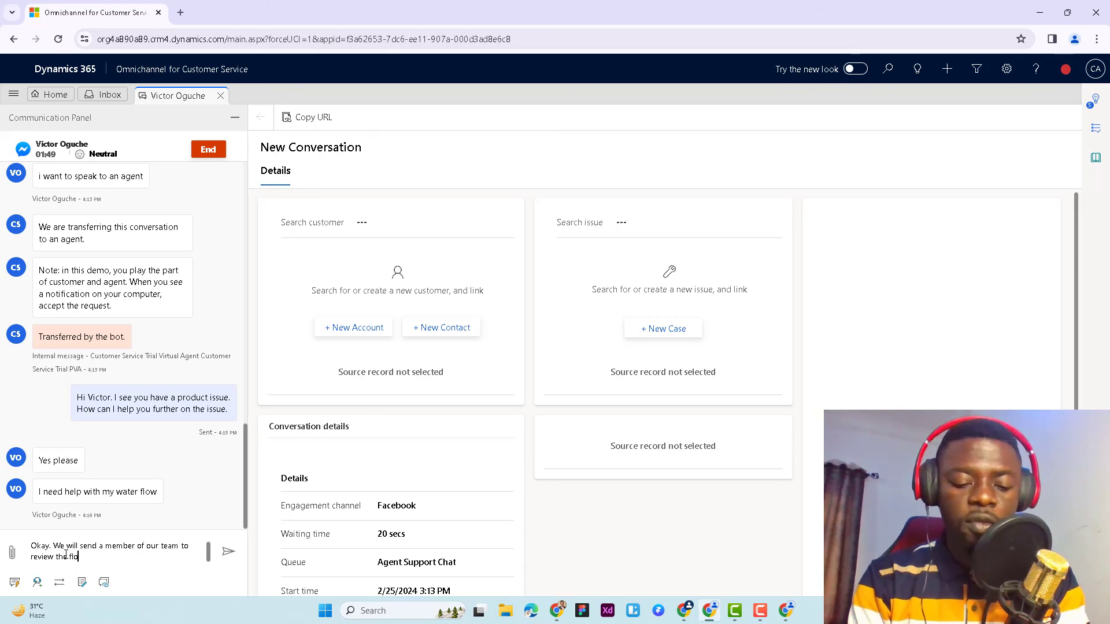
{"action": "type", "text": "w pipes "}
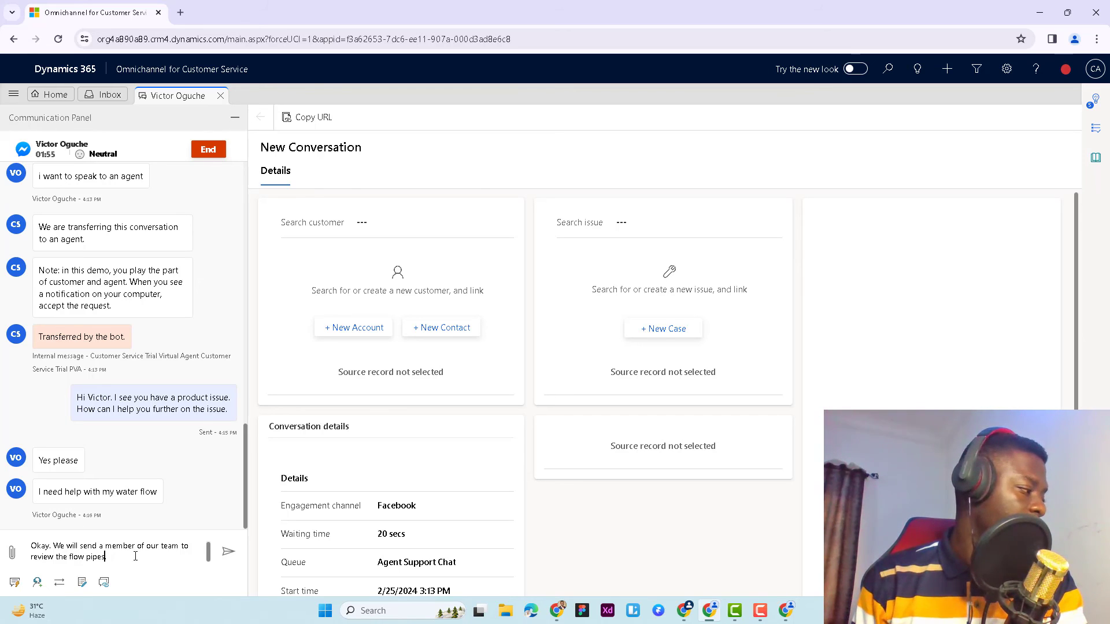
{"action": "type", "text": "."}
{"action": "left_click", "coordinate": [228, 552]}
Switch to Facebook, send "O thanks a lot. this will help" and "good bye", and return to Omnichannel for Customer Service
{"action": "mouse_move", "coordinate": [791, 619]}
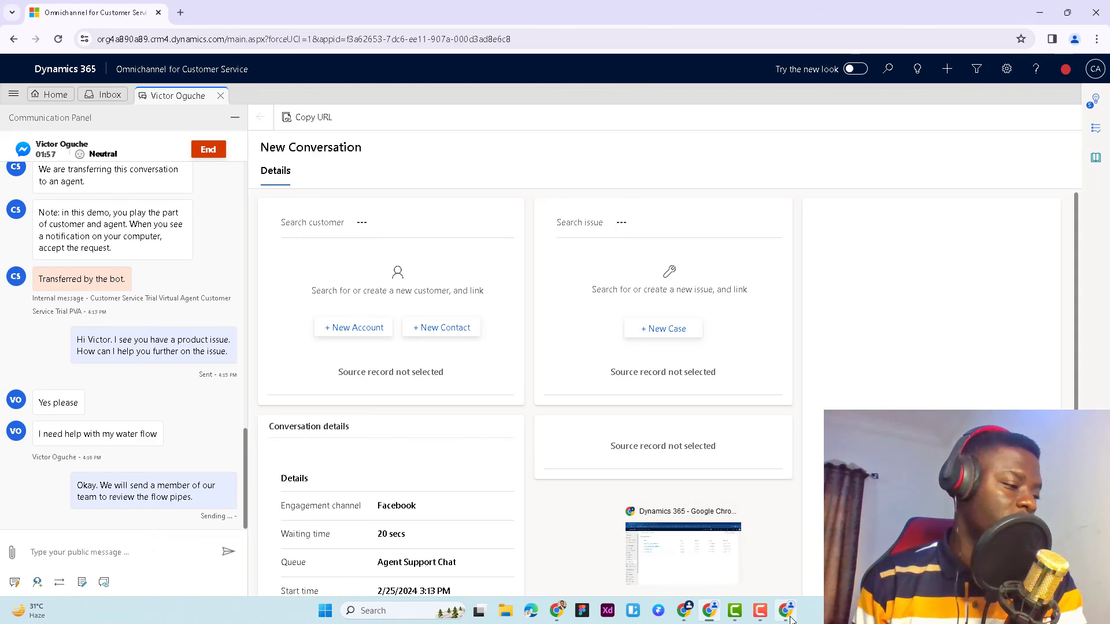
{"action": "left_click", "coordinate": [785, 560]}
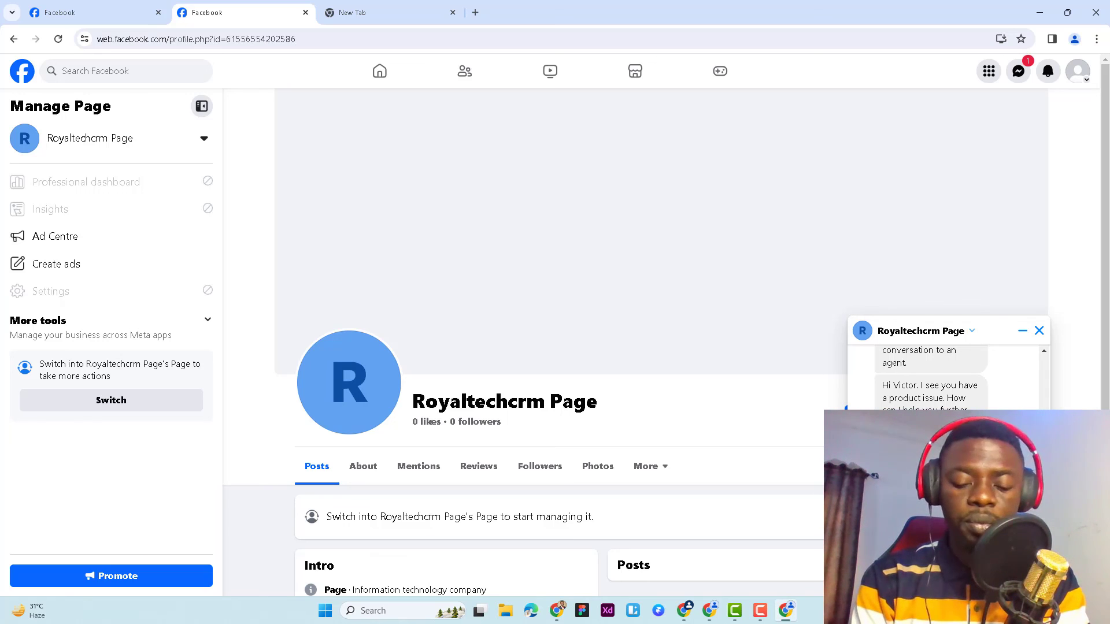
{"action": "key", "text": "Return"}
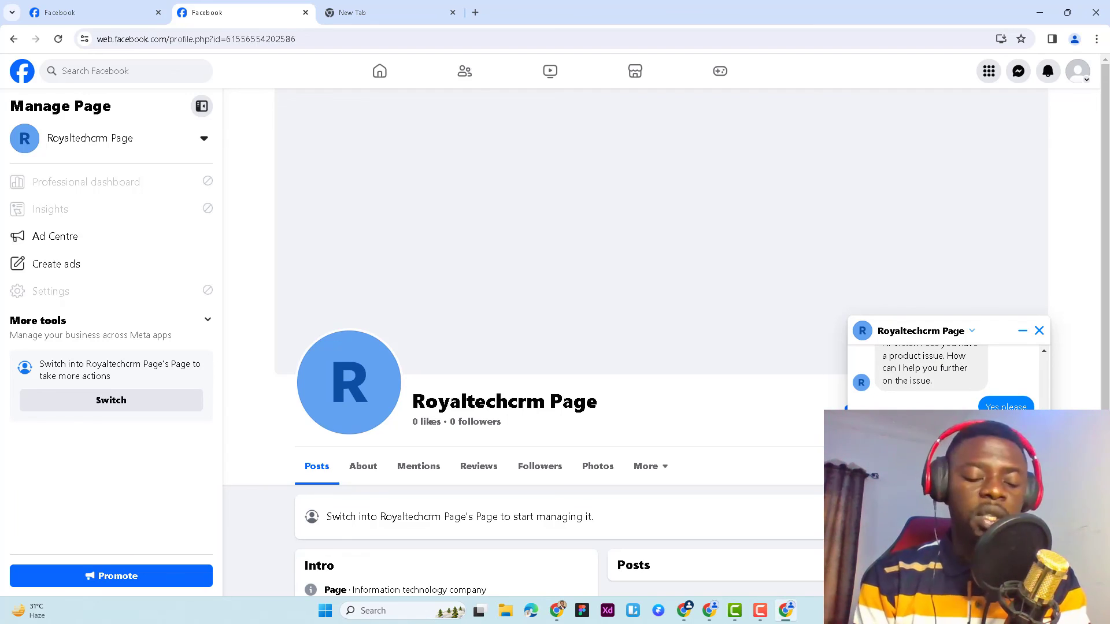
{"action": "key", "text": "Return"}
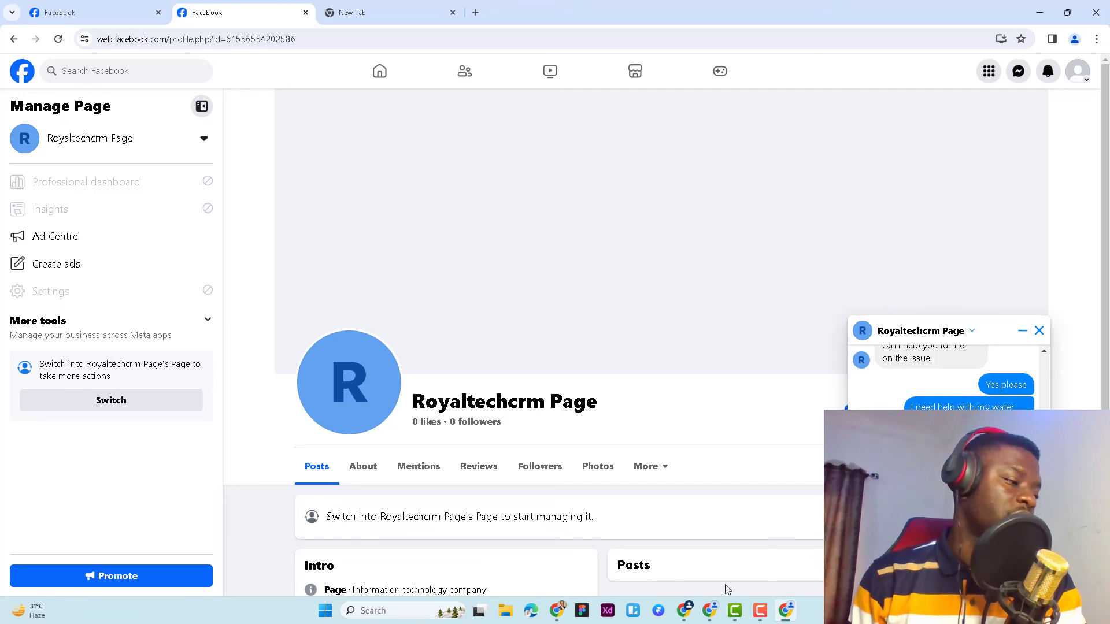
{"action": "mouse_move", "coordinate": [711, 612]}
{"action": "left_click", "coordinate": [715, 560]}
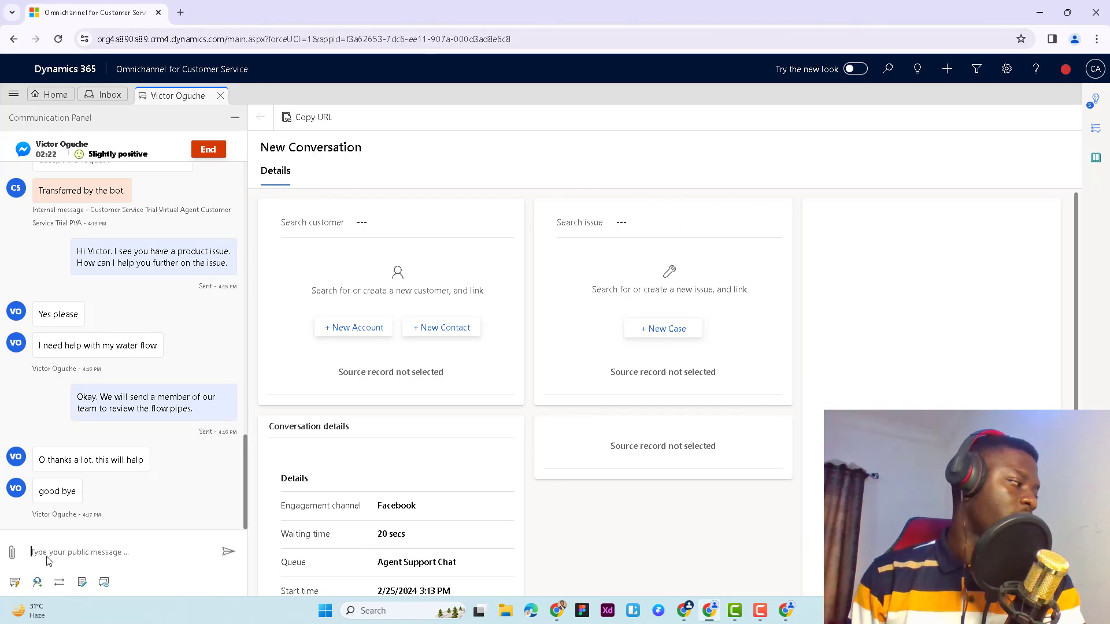